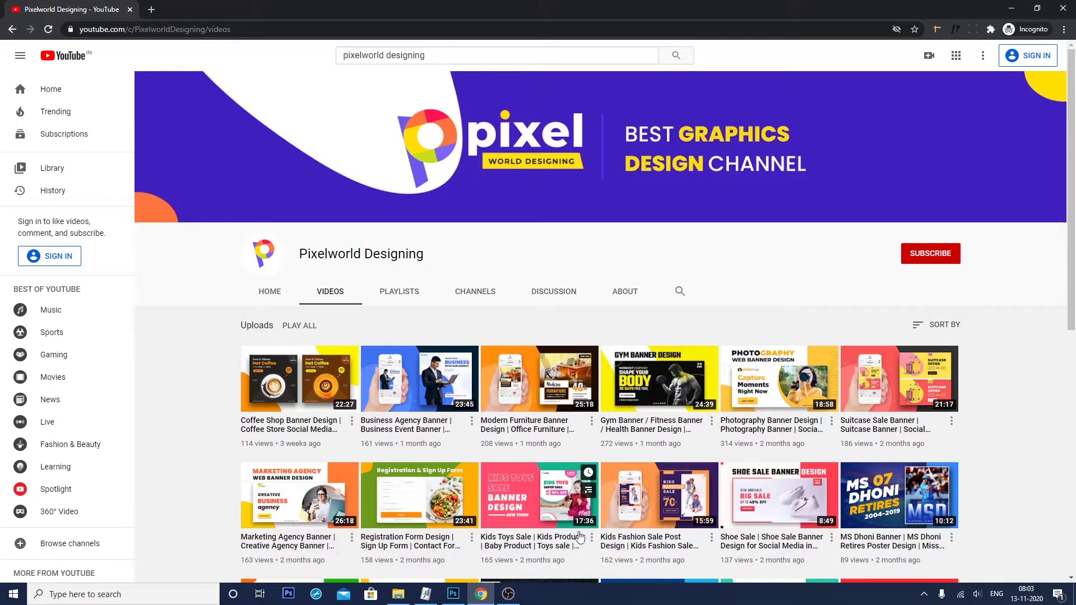
# - Switch from Chrome to the Photoshop window showing the rose photo
pyautogui.click(453, 594)
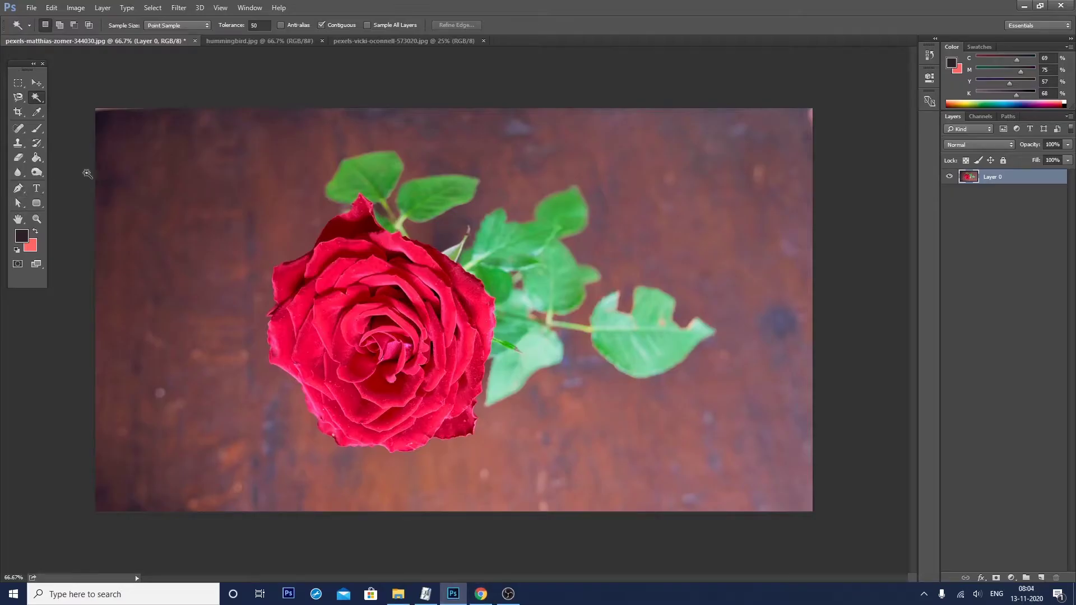
pyautogui.click(19, 98)
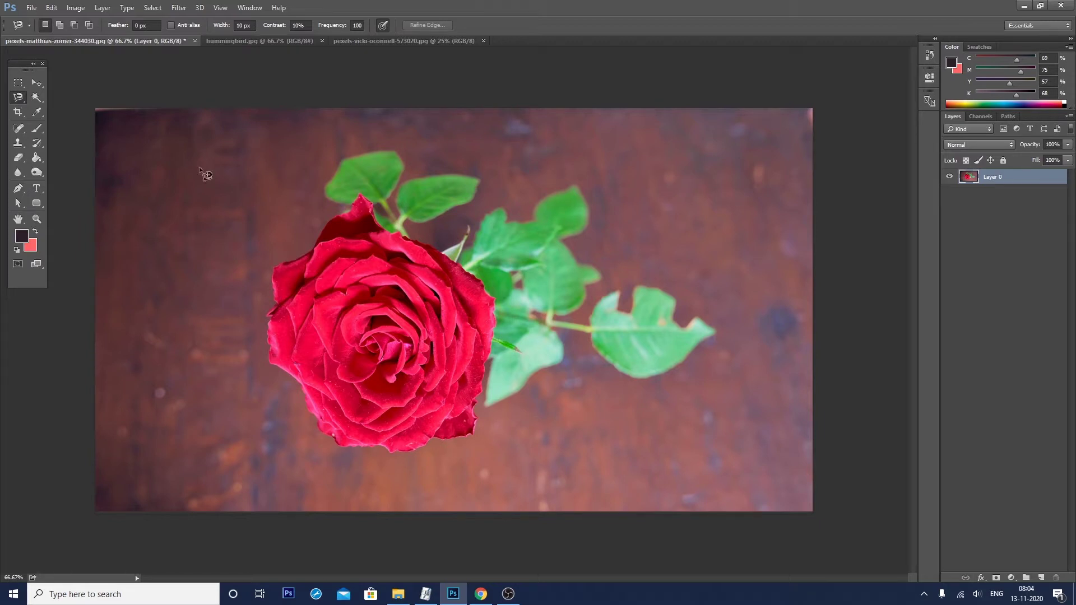
pyautogui.click(37, 204)
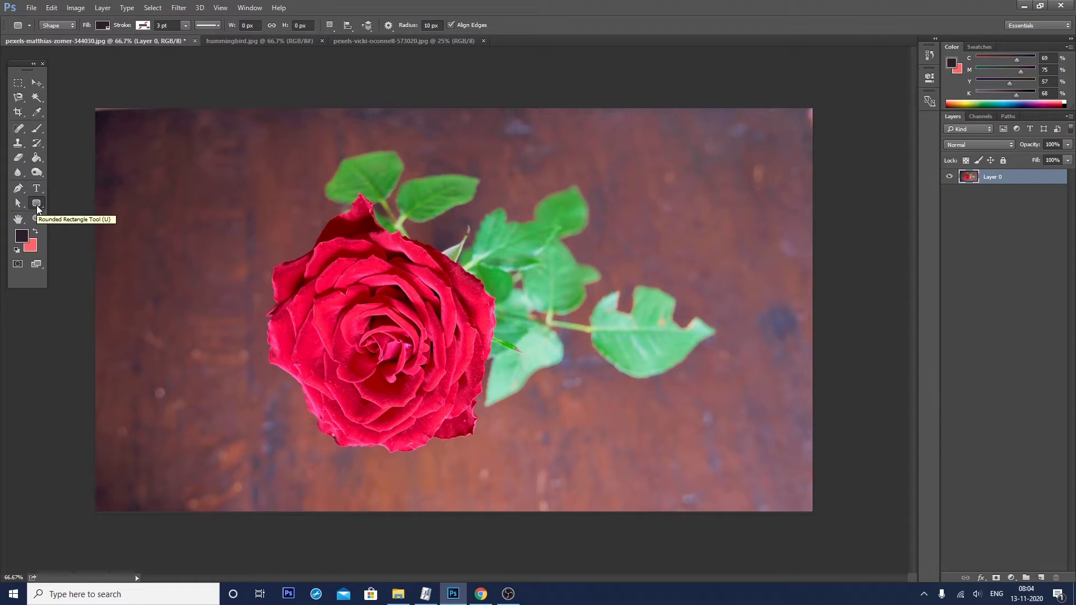
pyautogui.press('w')
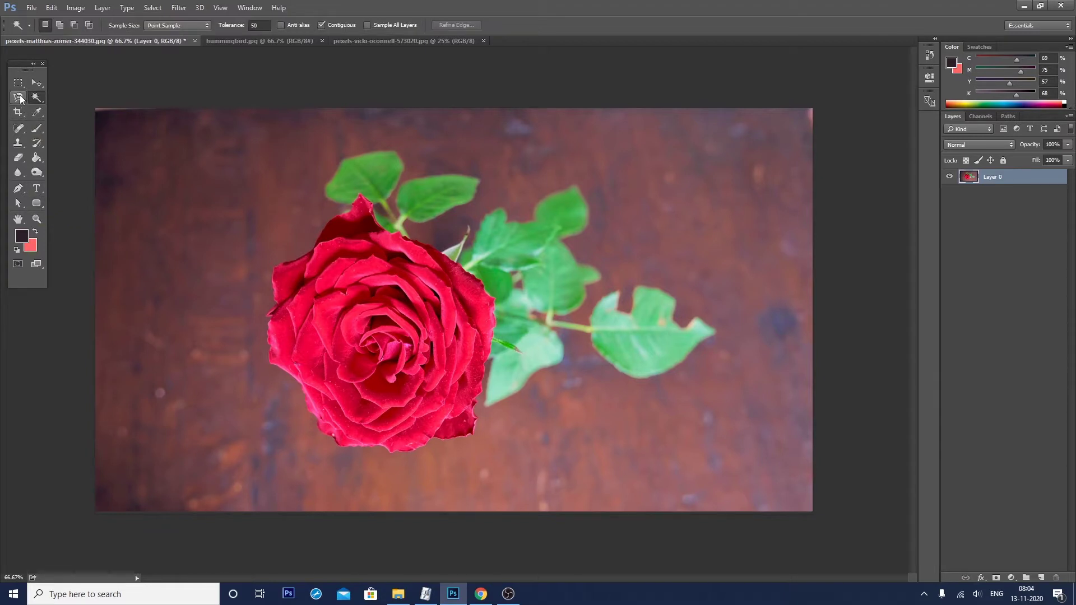
pyautogui.click(18, 84)
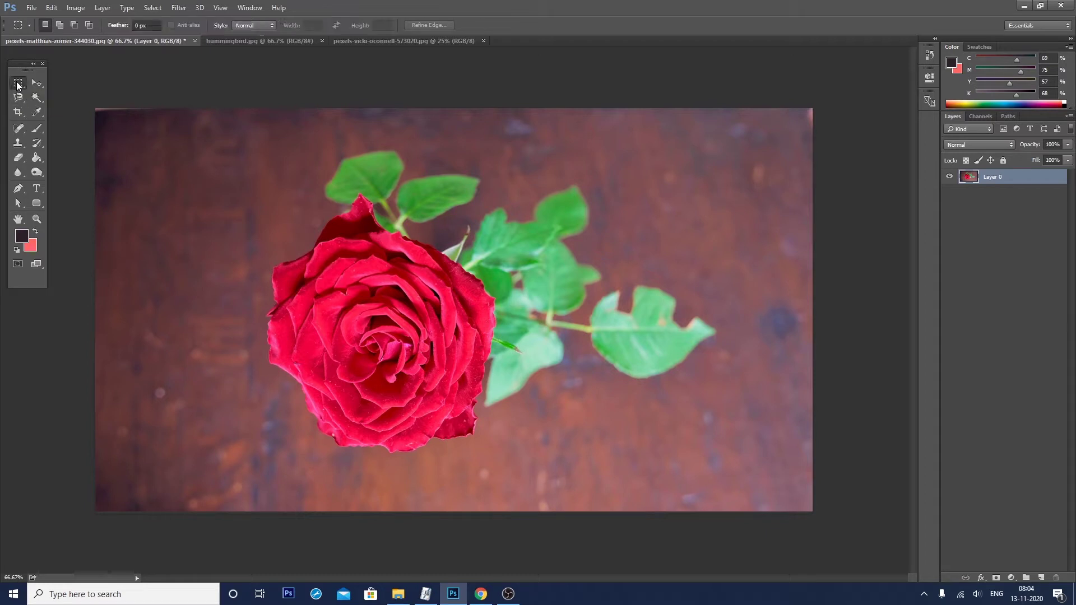
pyautogui.click(17, 99)
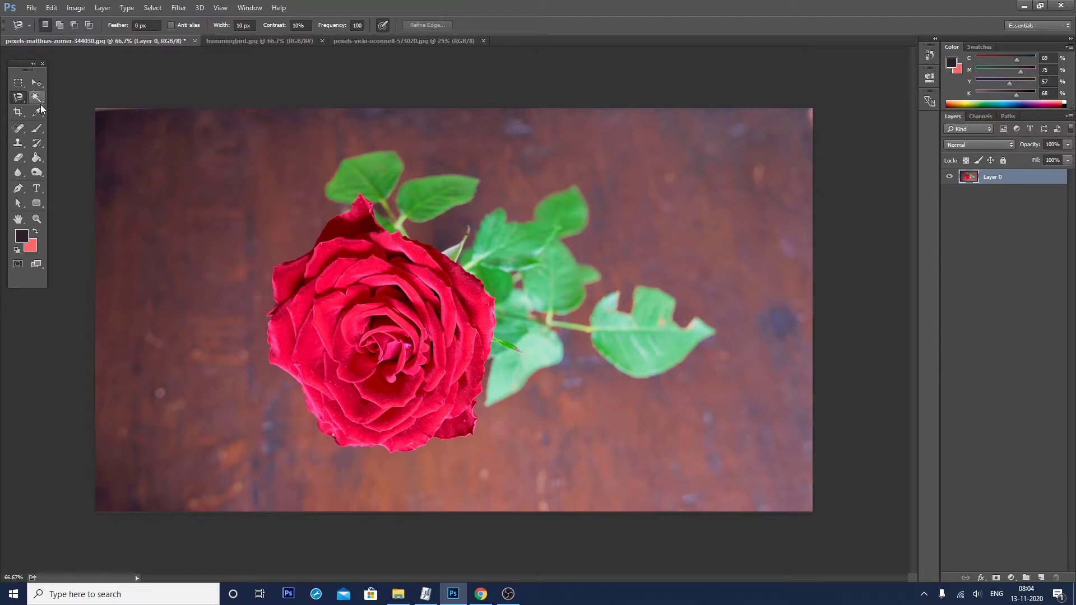
pyautogui.click(36, 99)
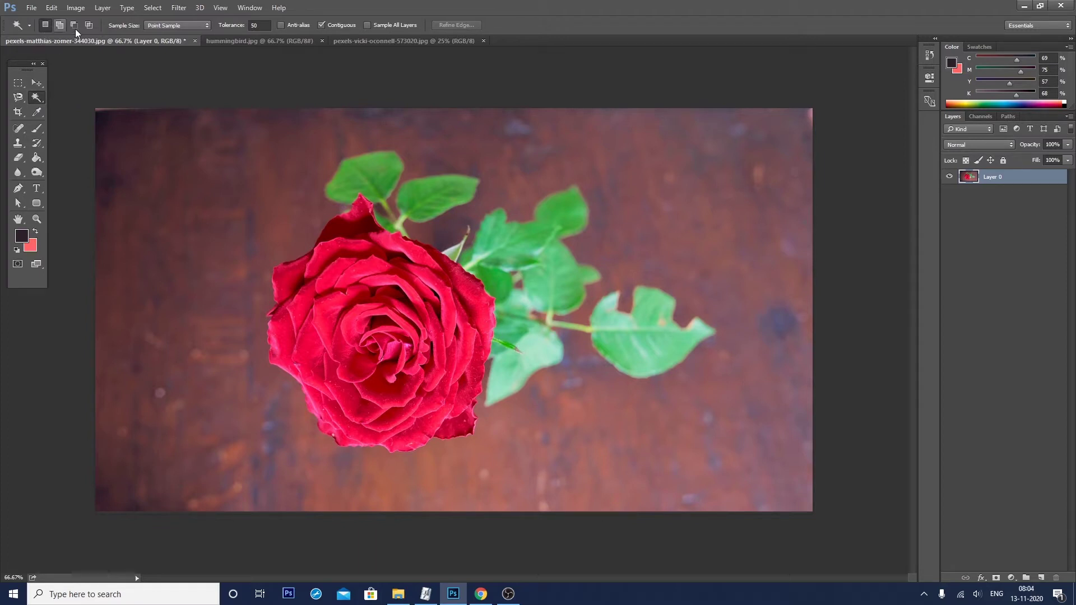
pyautogui.click(18, 84)
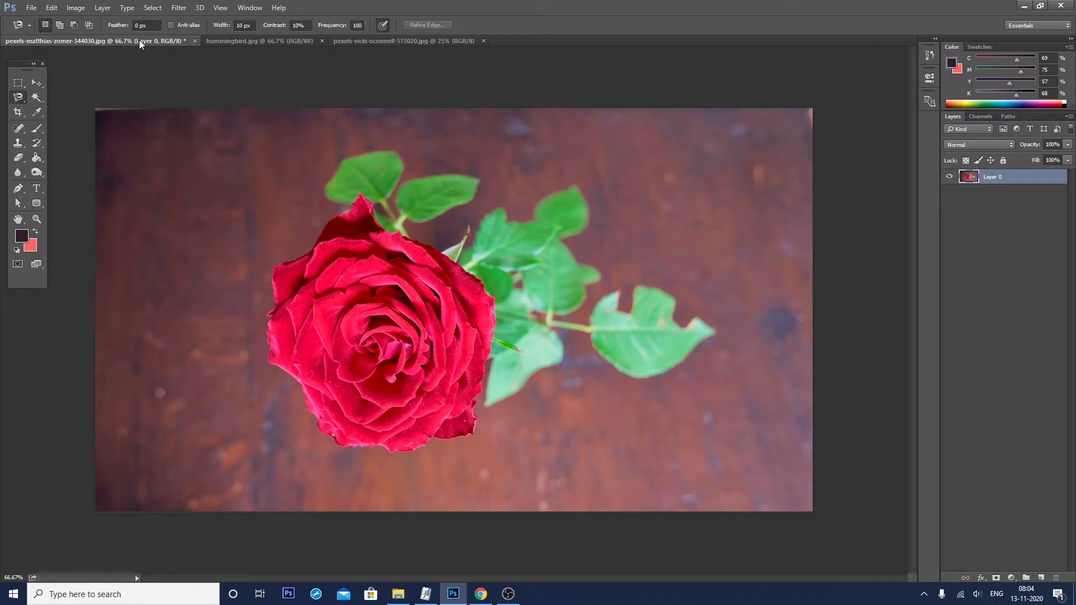
pyautogui.click(35, 98)
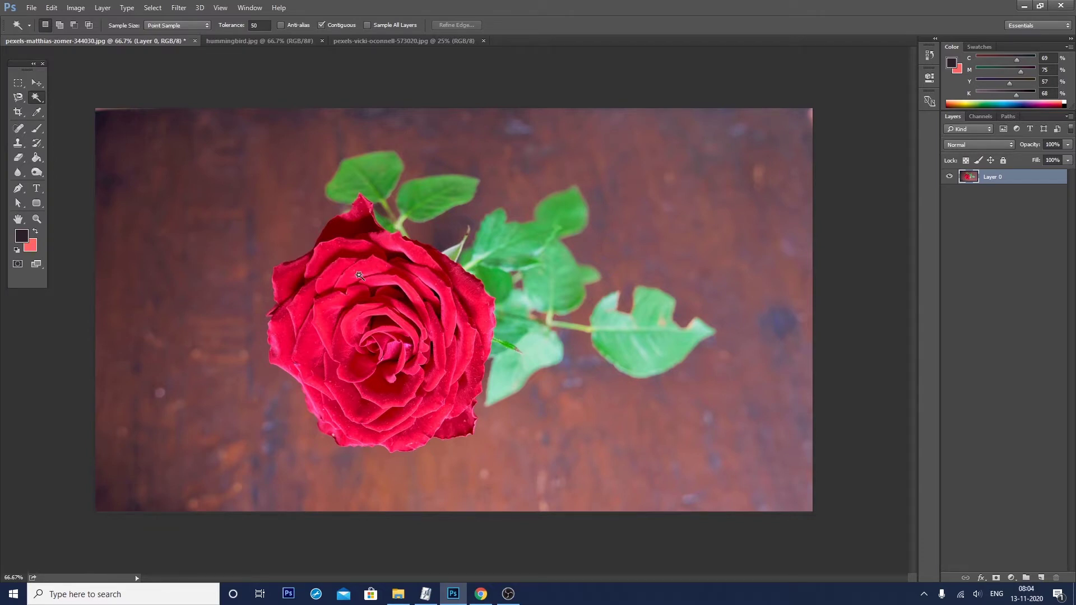
pyautogui.click(18, 97)
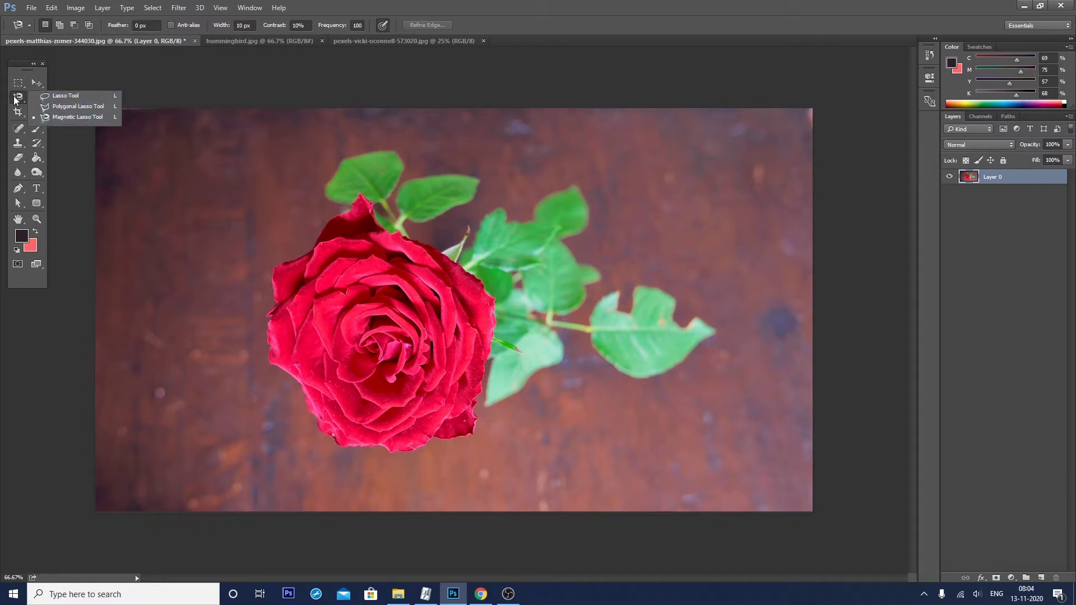
pyautogui.click(34, 99)
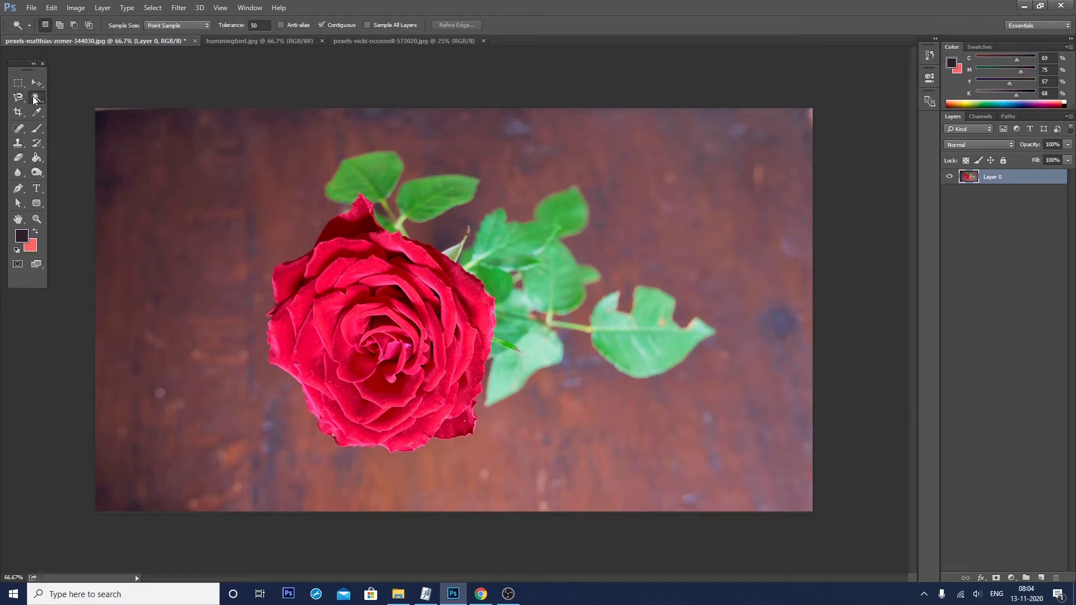
pyautogui.click(35, 99)
pyautogui.click(89, 95)
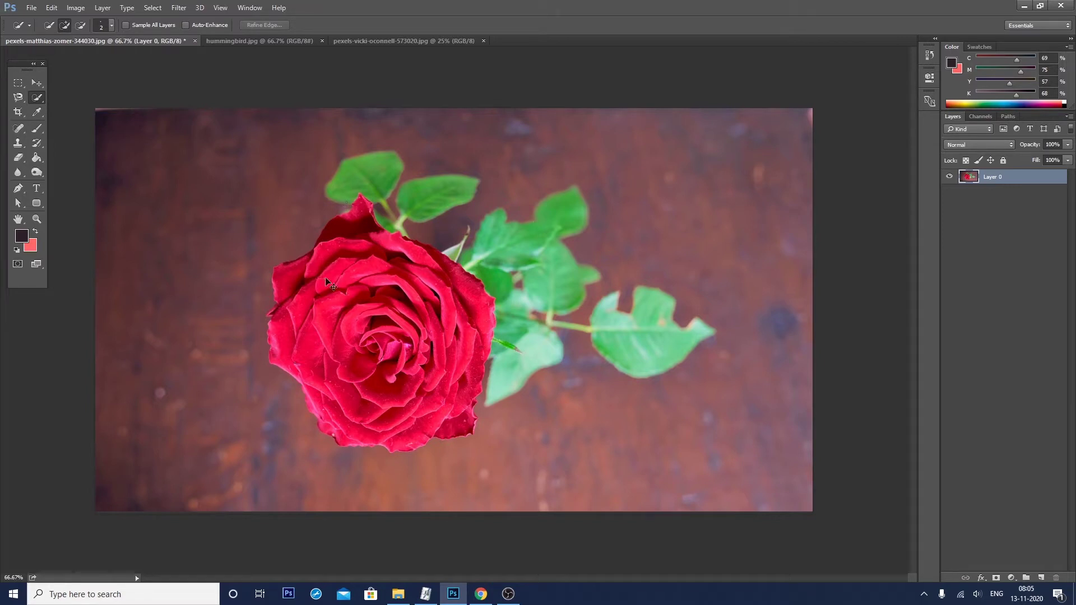
# - Zoom to actual pixel size and try out different Quick Selection brush sizes
pyautogui.hotkey('ctrl', '+')
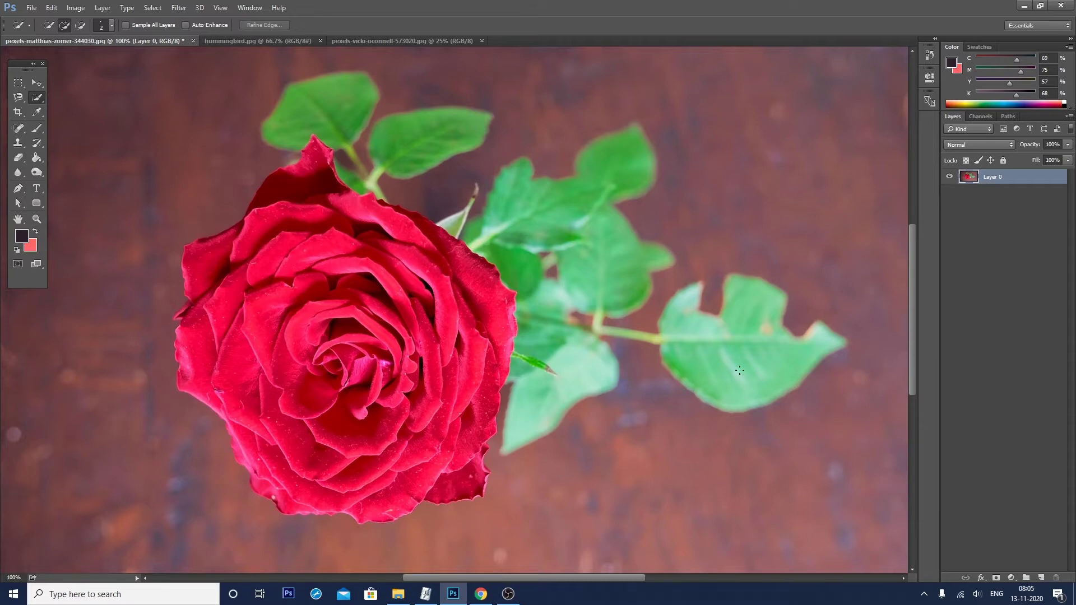
pyautogui.press(']')
pyautogui.press(']')
pyautogui.press(']')
pyautogui.press(']')
pyautogui.press(']')
pyautogui.press(']')
pyautogui.press(']')
pyautogui.press(']')
pyautogui.press(']')
pyautogui.press(']')
pyautogui.press(']')
pyautogui.press(']')
pyautogui.press('[')
pyautogui.press('[')
pyautogui.press('[')
pyautogui.press(']')
pyautogui.press(']')
pyautogui.press(']')
pyautogui.press(']')
pyautogui.press(']')
pyautogui.press(']')
pyautogui.press(']')
pyautogui.press(']')
pyautogui.press(']')
pyautogui.press('[')
pyautogui.press('[')
pyautogui.press('[')
pyautogui.press('[')
pyautogui.press('[')
pyautogui.press(']')
pyautogui.press(']')
pyautogui.press(']')
pyautogui.press('[')
pyautogui.press('[')
pyautogui.press('[')
pyautogui.press('[')
pyautogui.press('[')
pyautogui.press('[')
pyautogui.press('[')
pyautogui.press('[')
pyautogui.press('[')
pyautogui.press('[')
pyautogui.press('[')
# - Zoom closer on the rightmost leaf and start selecting it from its tip with a small brush
pyautogui.hotkey('ctrl', '+')
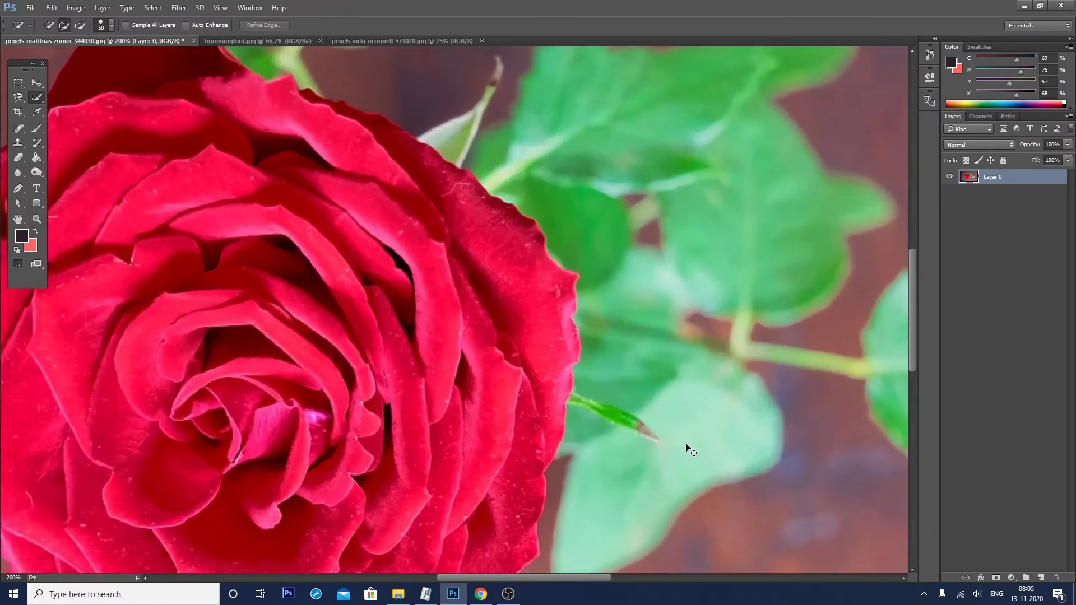
pyautogui.scroll(-1, 637, 459)
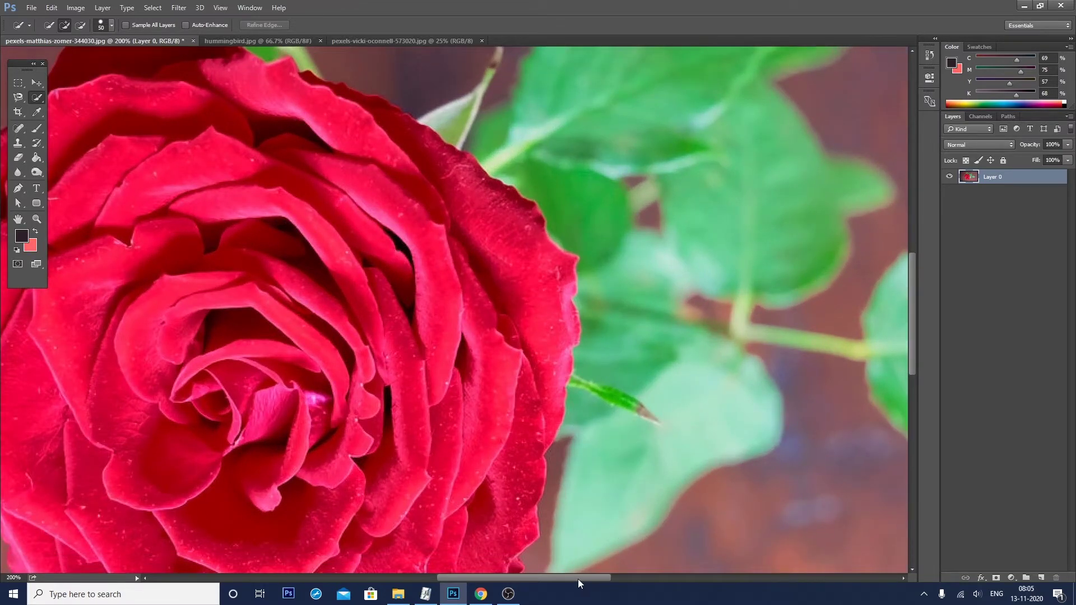
pyautogui.moveTo(578, 577); pyautogui.dragTo(667, 577)
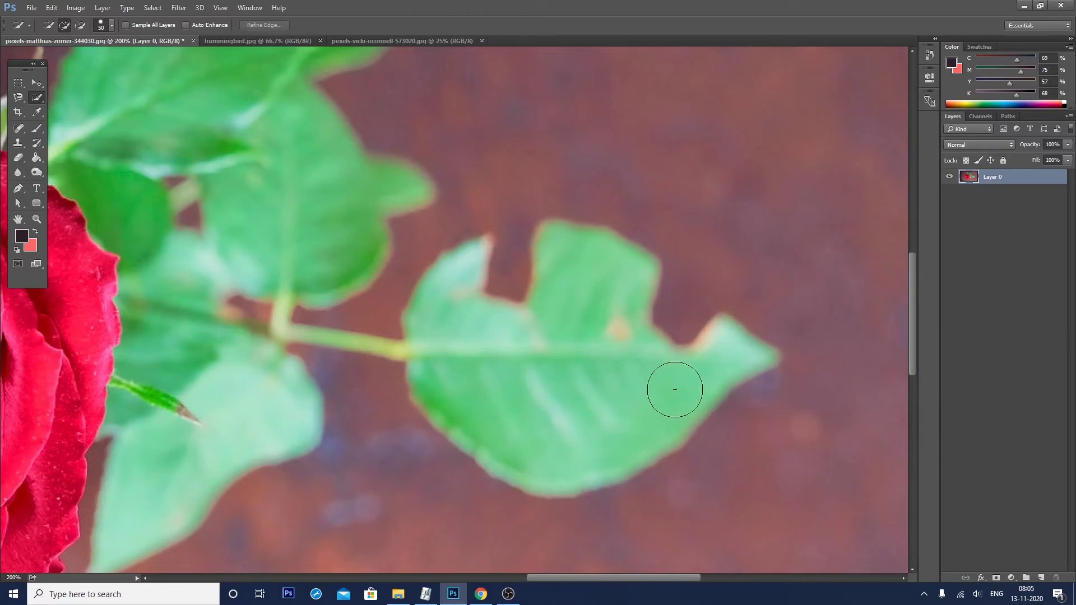
pyautogui.press('[')
pyautogui.press('[')
pyautogui.press('[')
pyautogui.press('[')
pyautogui.press('[')
pyautogui.moveTo(770, 361)
pyautogui.mouseDown()
pyautogui.moveTo(740, 351)
pyautogui.moveTo(621, 433)
pyautogui.mouseUp()
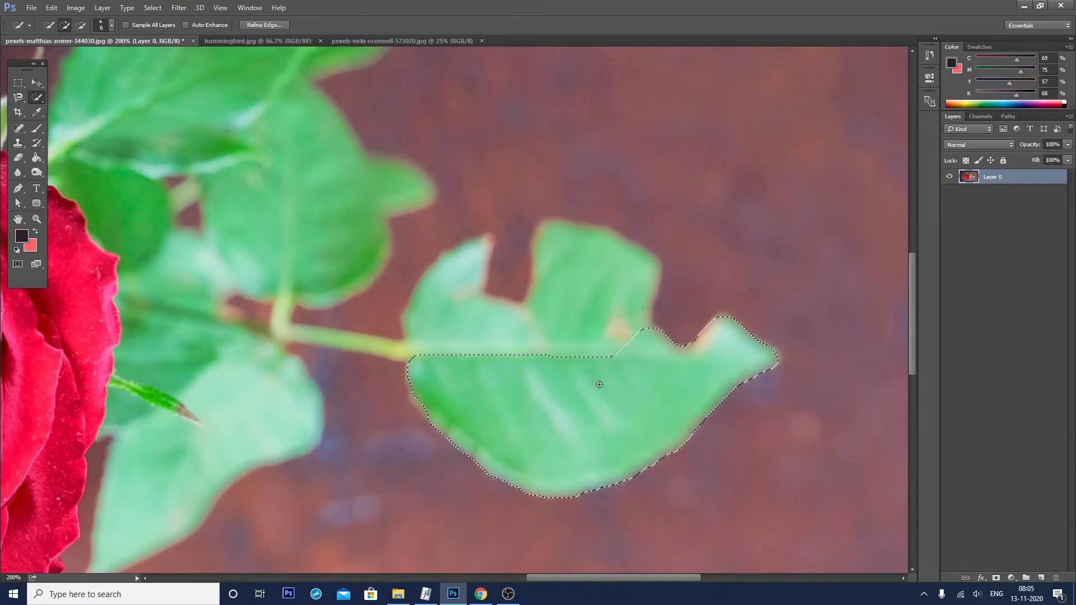
# - Extend the selection over the rest of the rightmost leaf and along the thin stem
pyautogui.moveTo(605, 353)
pyautogui.mouseDown()
pyautogui.moveTo(620, 298)
pyautogui.moveTo(557, 307)
pyautogui.moveTo(498, 276)
pyautogui.mouseUp()
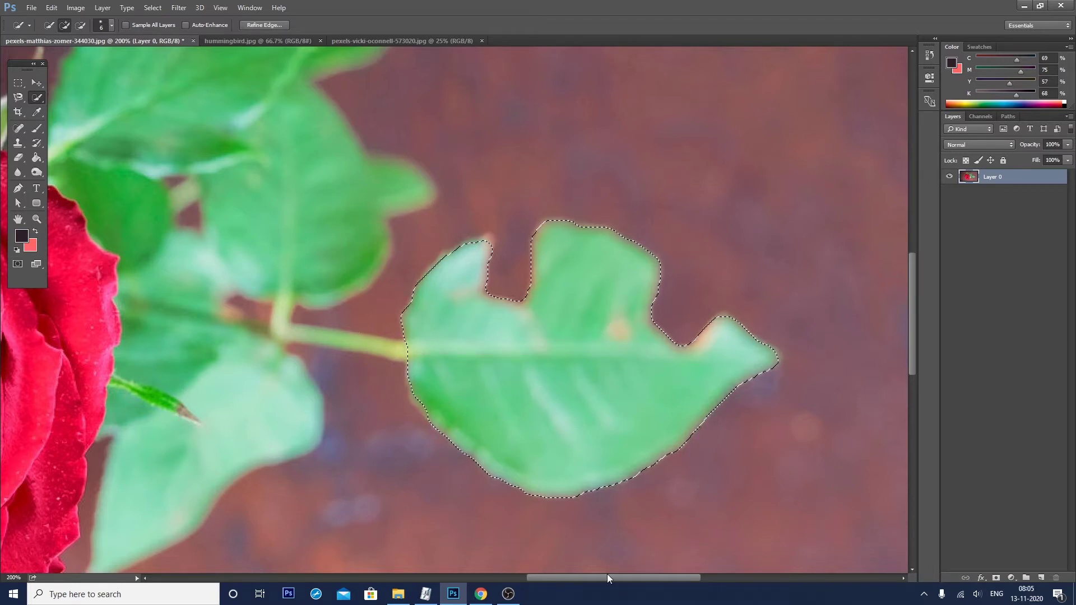
pyautogui.moveTo(606, 576); pyautogui.dragTo(571, 578)
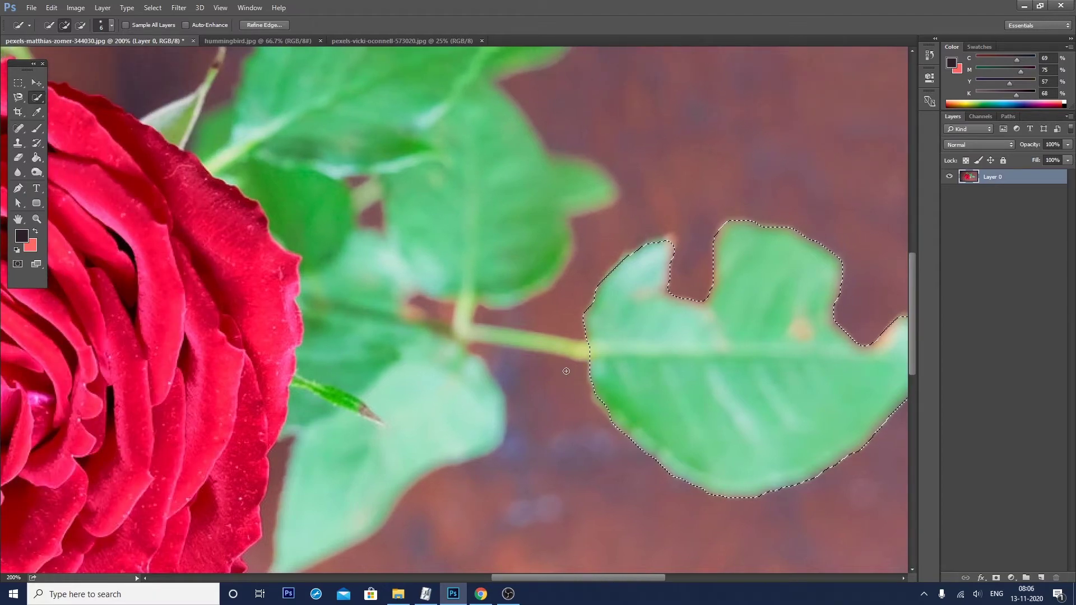
pyautogui.press('[')
pyautogui.press('[')
pyautogui.press('[')
pyautogui.hotkey('ctrl', '+')
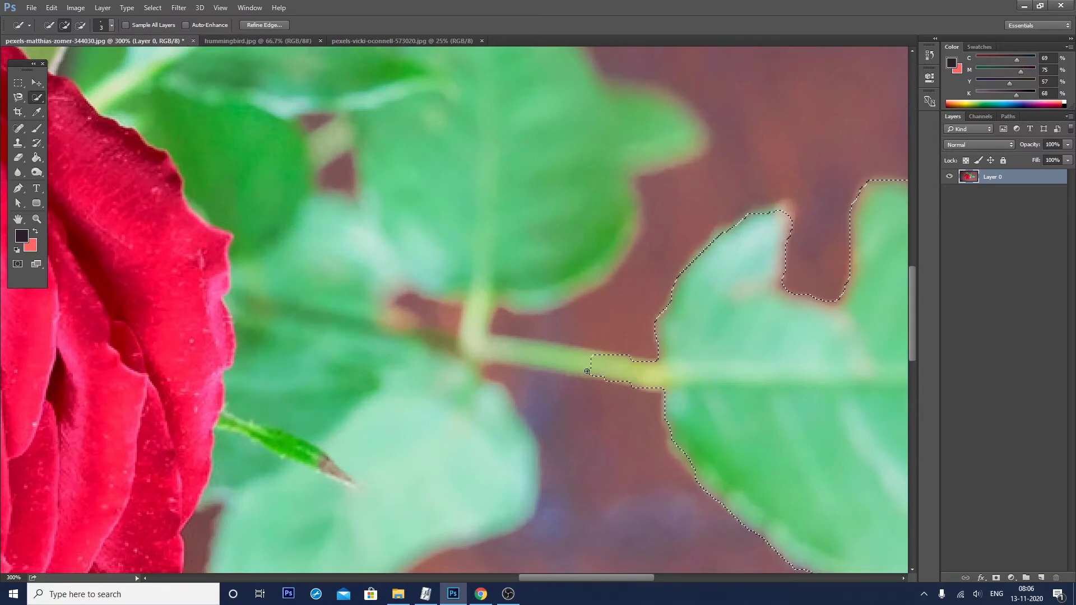
pyautogui.moveTo(556, 367); pyautogui.dragTo(532, 344)
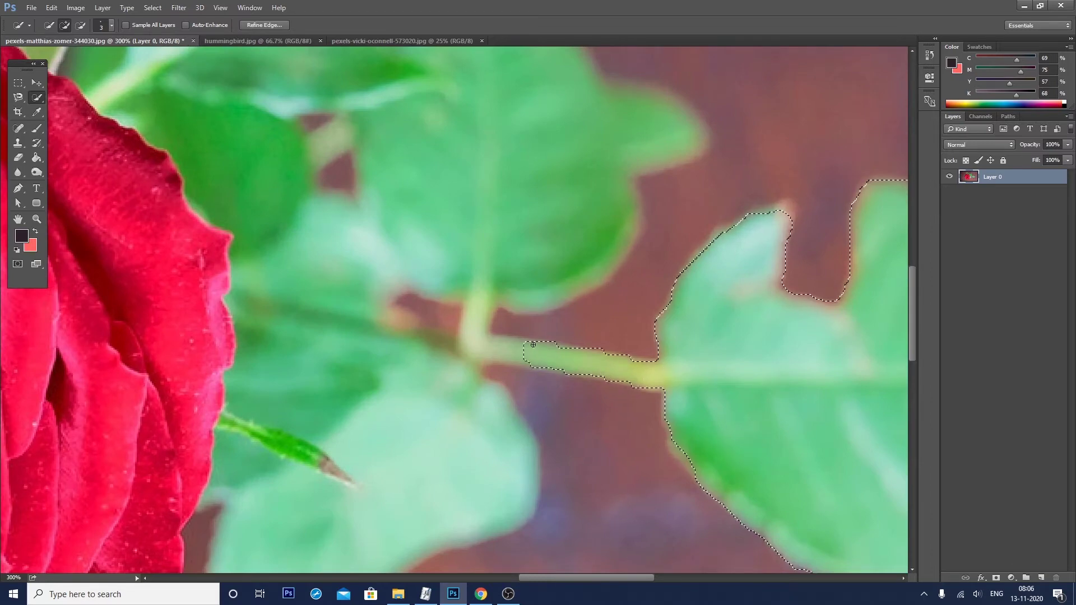
pyautogui.click(472, 345)
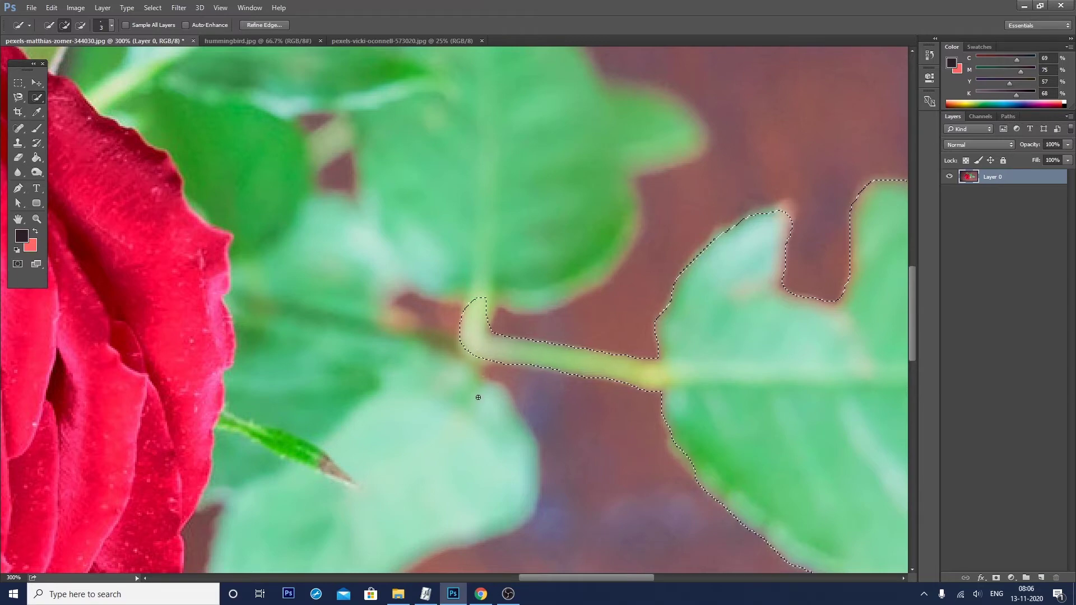
# - Add the upright stem and large leaf above to the selection, then zoom back out
pyautogui.scroll(3, 478, 397)
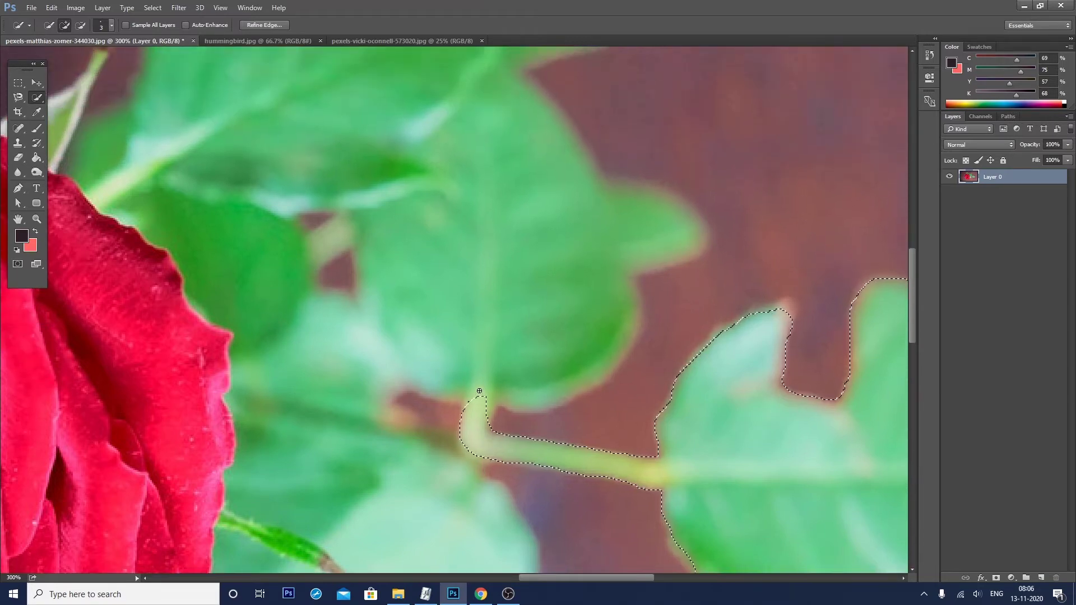
pyautogui.press(']')
pyautogui.press(']')
pyautogui.press(']')
pyautogui.moveTo(479, 390)
pyautogui.mouseDown()
pyautogui.moveTo(483, 320)
pyautogui.moveTo(468, 265)
pyautogui.mouseUp()
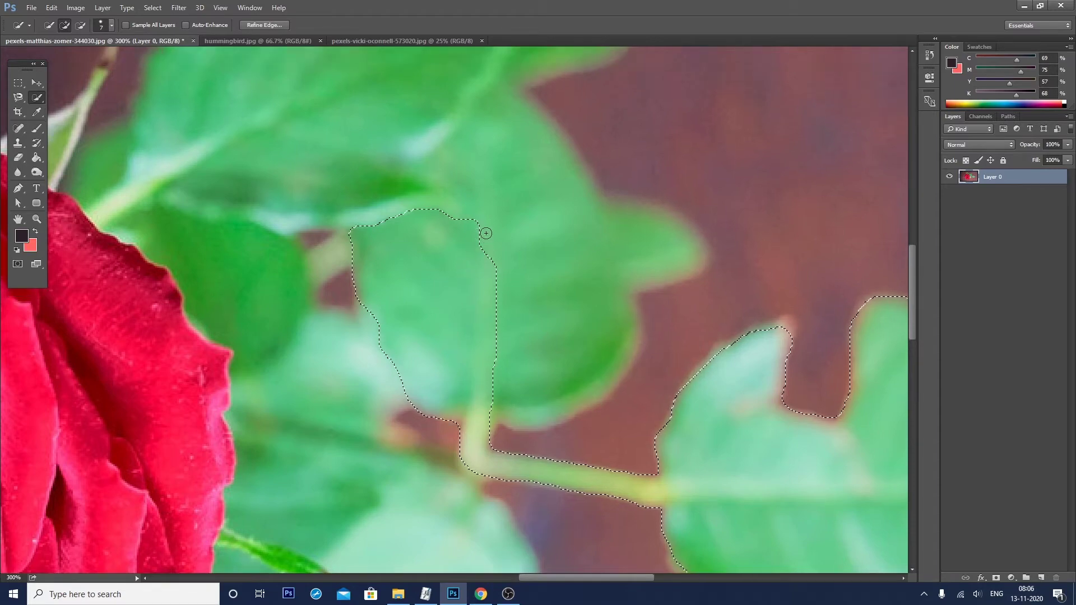
pyautogui.scroll(1, 476, 219)
pyautogui.moveTo(468, 227); pyautogui.dragTo(474, 171)
pyautogui.scroll(1, 474, 180)
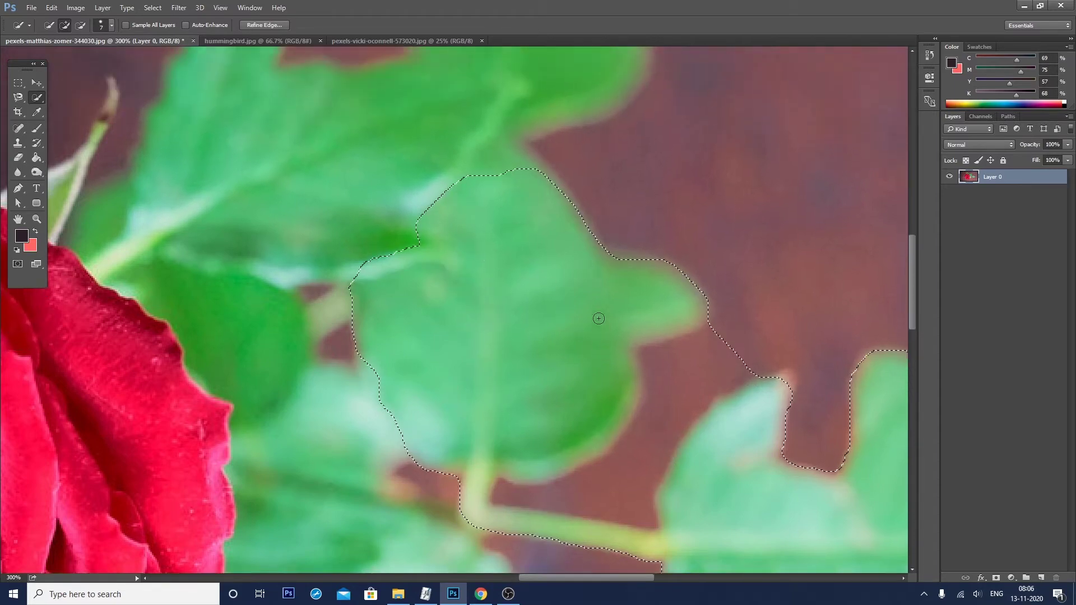
pyautogui.scroll(1, 471, 252)
pyautogui.scroll(1, 470, 309)
pyautogui.scroll(2, 470, 309)
pyautogui.moveTo(469, 310); pyautogui.dragTo(529, 165)
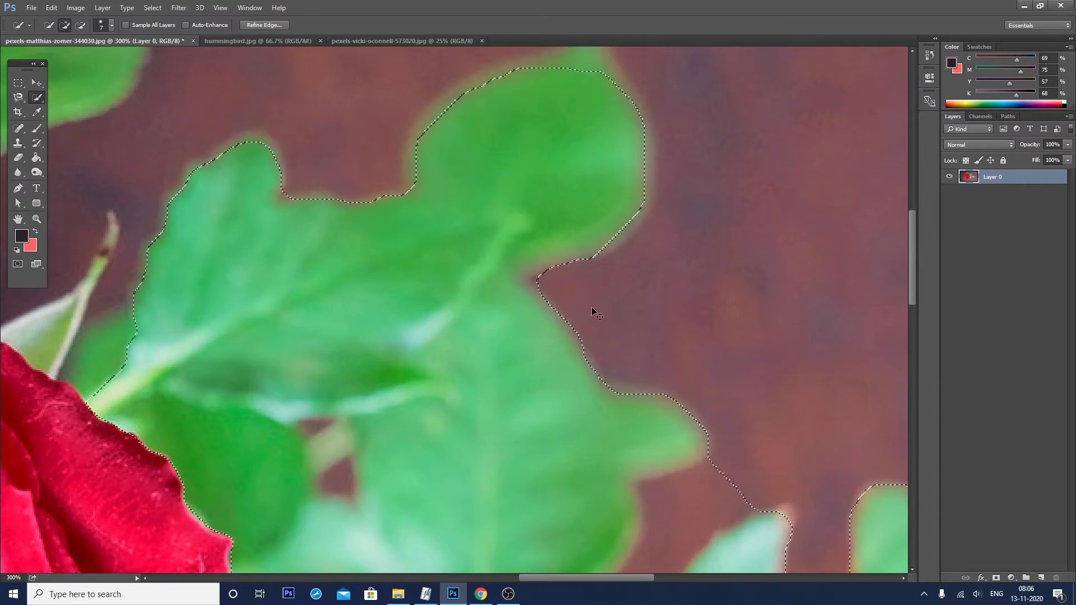
pyautogui.scroll(-1, 588, 306)
pyautogui.scroll(-1, 366, 336)
pyautogui.scroll(-1, 378, 352)
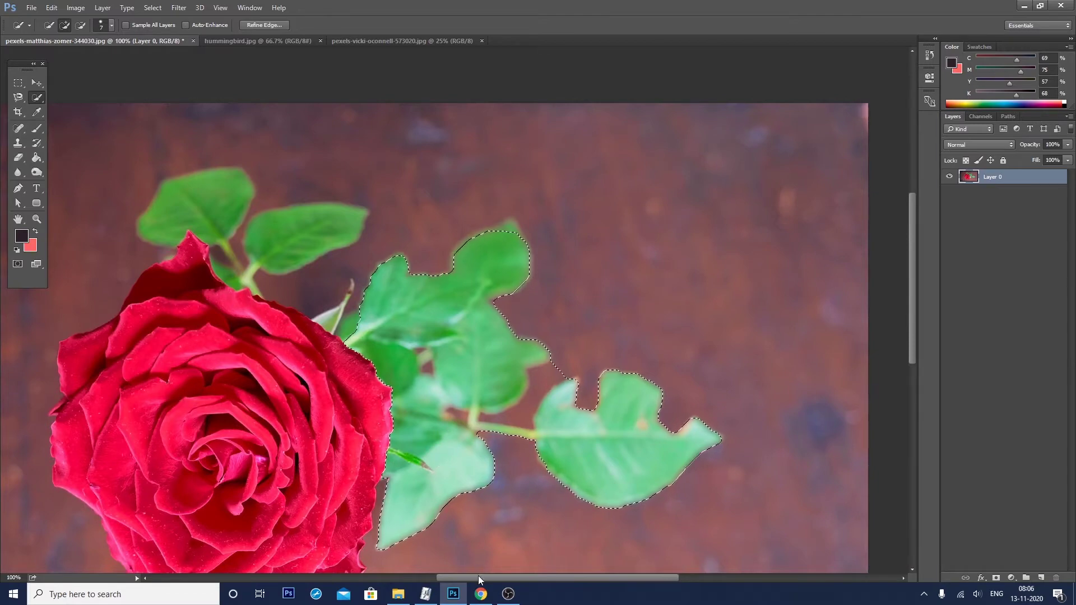
# - Add the rose's right edge, left petals, and upper-middle and upper-left leaves to the selection
pyautogui.moveTo(478, 577); pyautogui.dragTo(445, 577)
pyautogui.scroll(-2, 461, 484)
pyautogui.click(473, 335)
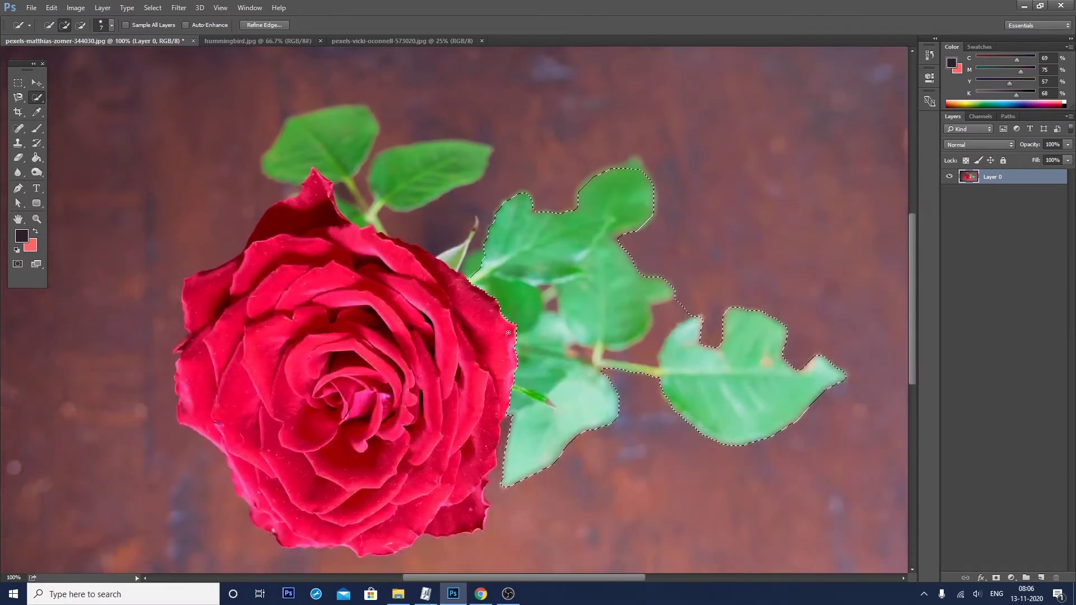
pyautogui.moveTo(364, 258); pyautogui.dragTo(208, 322)
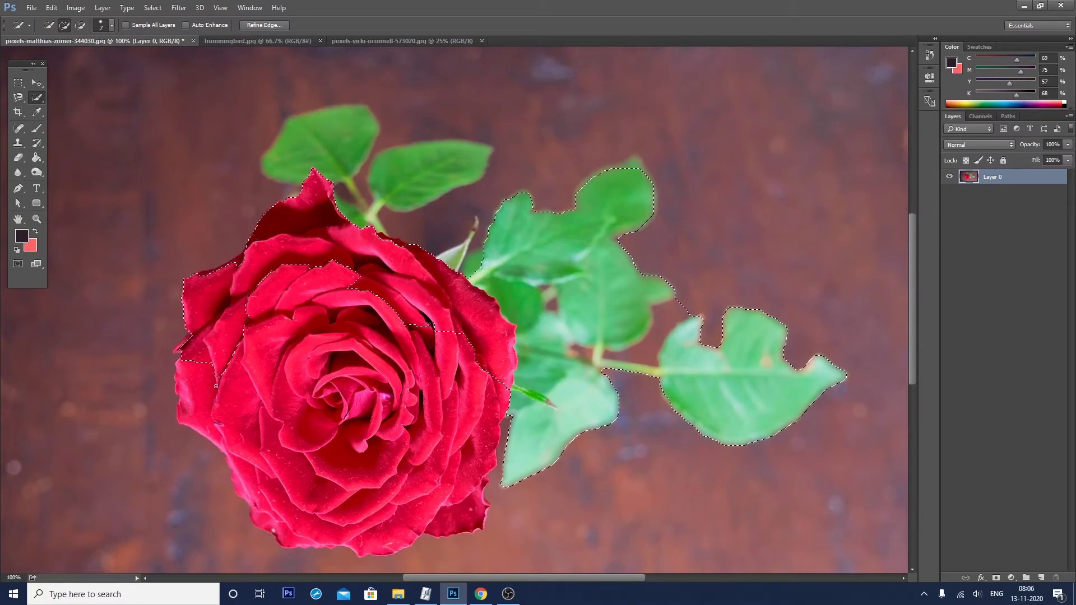
pyautogui.moveTo(227, 453)
pyautogui.mouseDown()
pyautogui.moveTo(255, 500)
pyautogui.moveTo(322, 540)
pyautogui.moveTo(442, 463)
pyautogui.mouseUp()
pyautogui.moveTo(388, 198); pyautogui.dragTo(406, 178)
pyautogui.moveTo(331, 169); pyautogui.dragTo(321, 137)
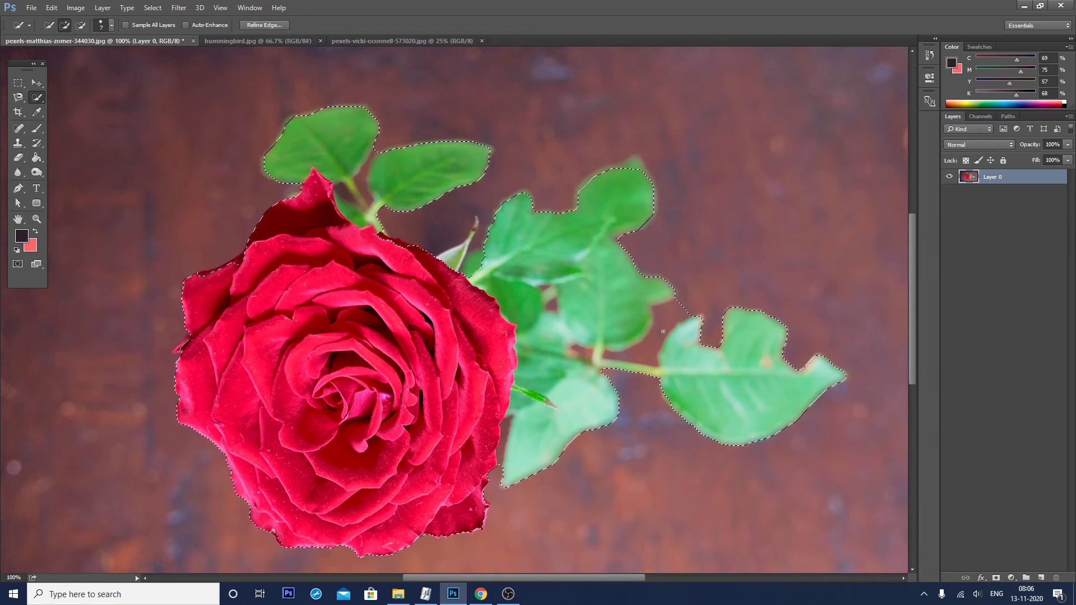
pyautogui.hotkey('ctrl', '+')
pyautogui.hotkey('ctrl', '+')
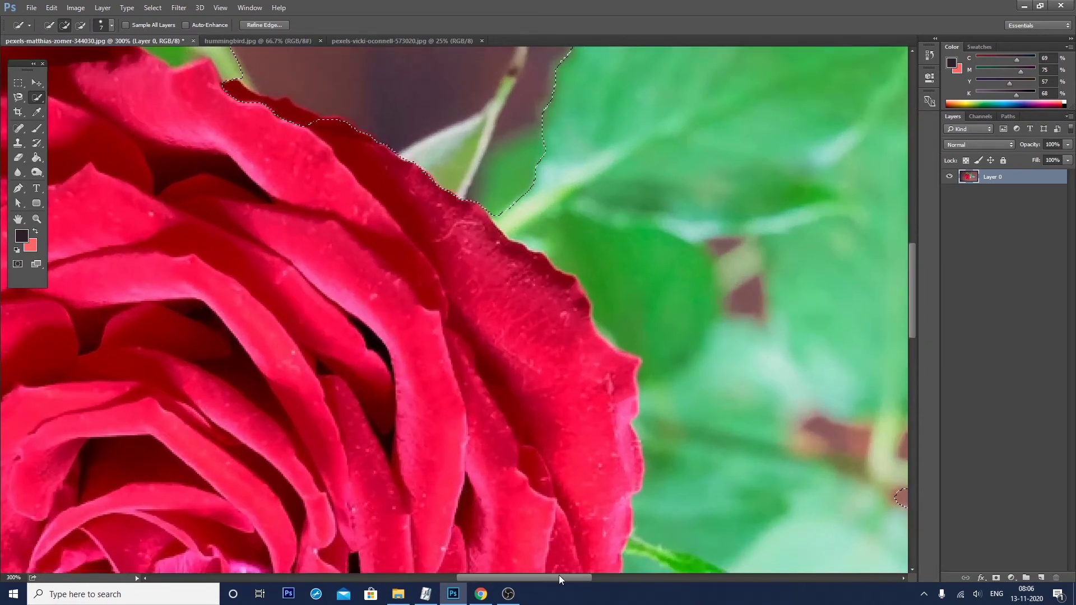
# - With a smaller brush, subtract the brown background between the upper leaves from the selection
pyautogui.moveTo(559, 577); pyautogui.dragTo(613, 577)
pyautogui.scroll(-2, 513, 361)
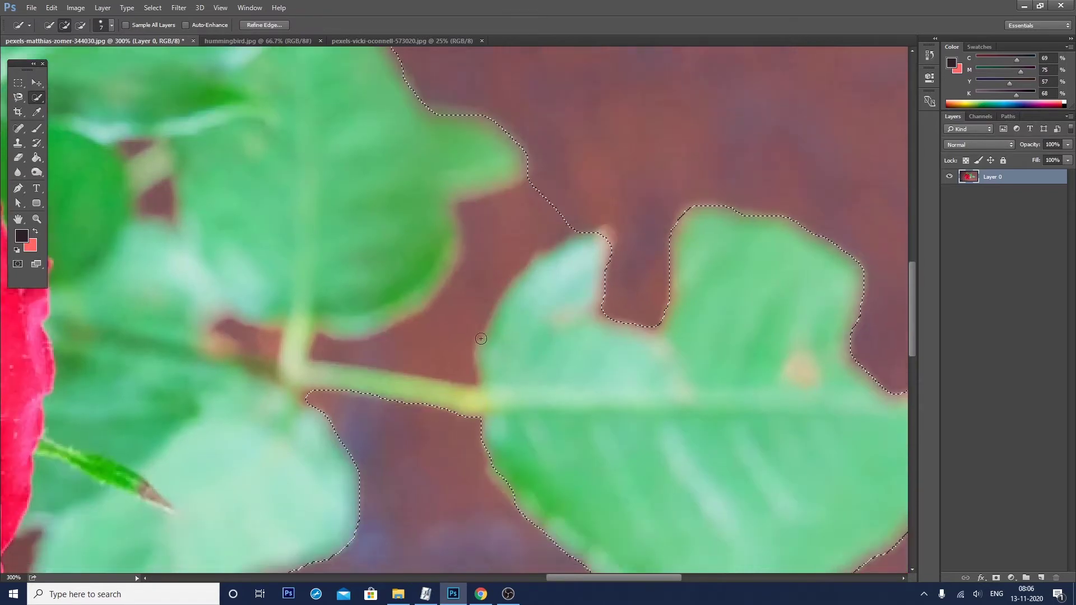
pyautogui.press('[')
pyautogui.press('[')
pyautogui.press('[')
pyautogui.press('alt')
pyautogui.moveTo(556, 219); pyautogui.dragTo(459, 311)
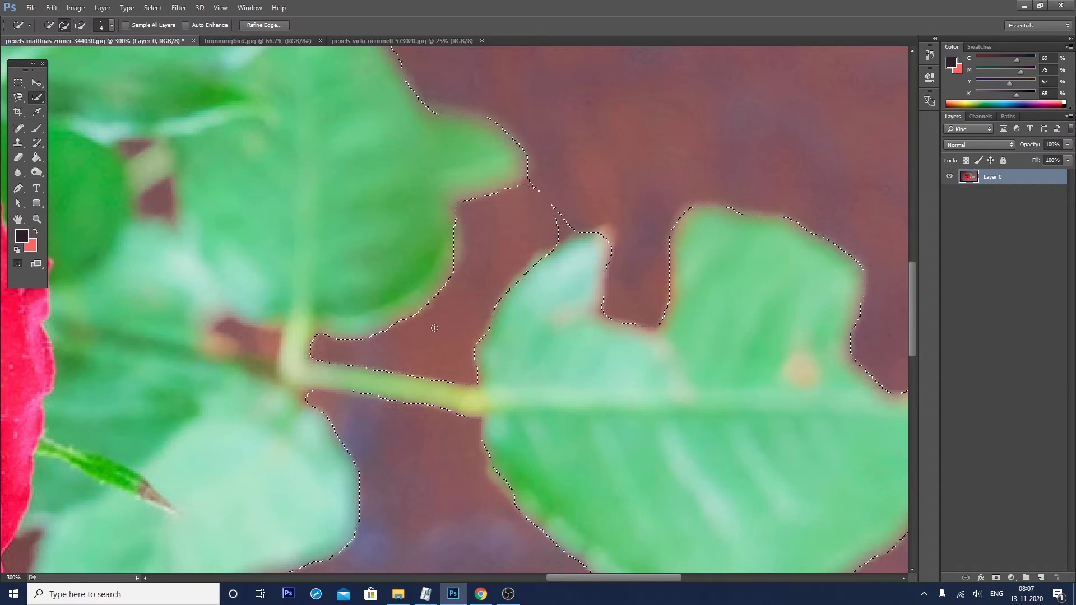
pyautogui.moveTo(435, 327); pyautogui.dragTo(567, 221)
pyautogui.press('alt')
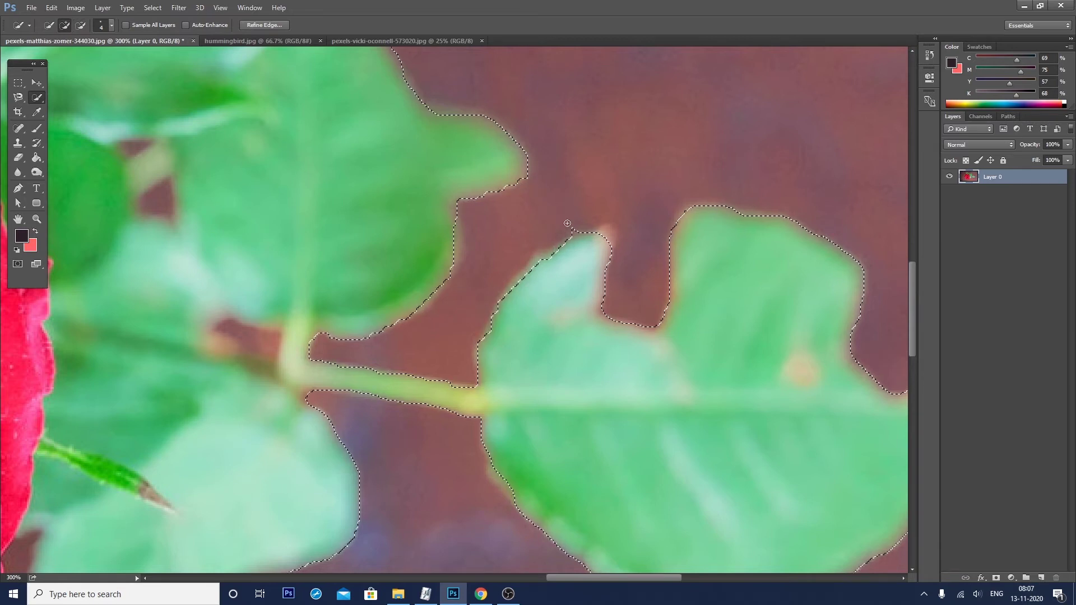
pyautogui.press('alt')
# - Subtract the background gap between the rose and a leaf, then zoom out to see more
pyautogui.scroll(-3, 533, 234)
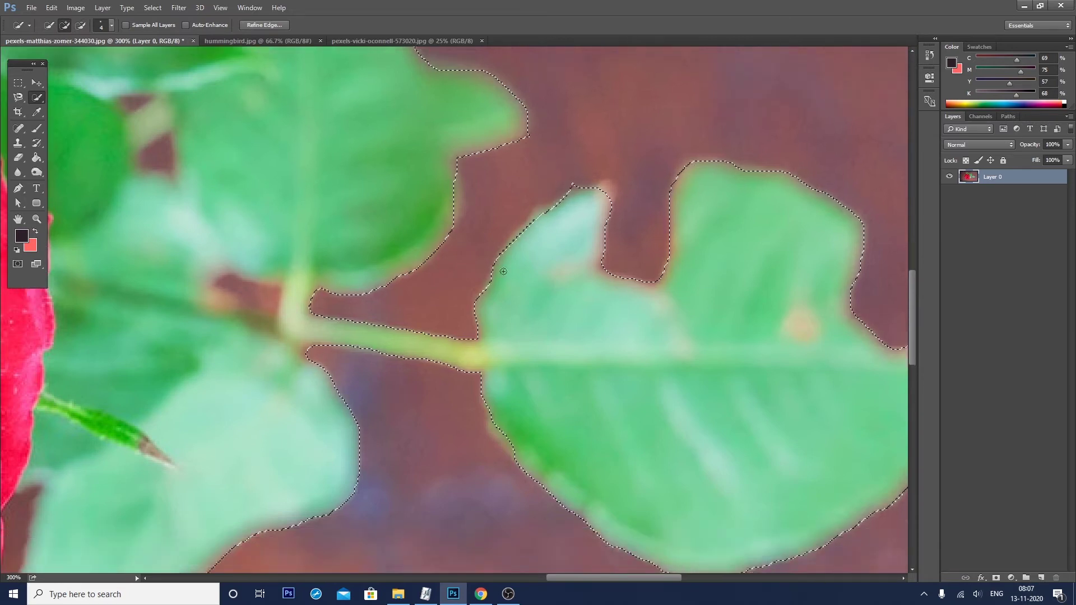
pyautogui.moveTo(577, 578); pyautogui.dragTo(485, 576)
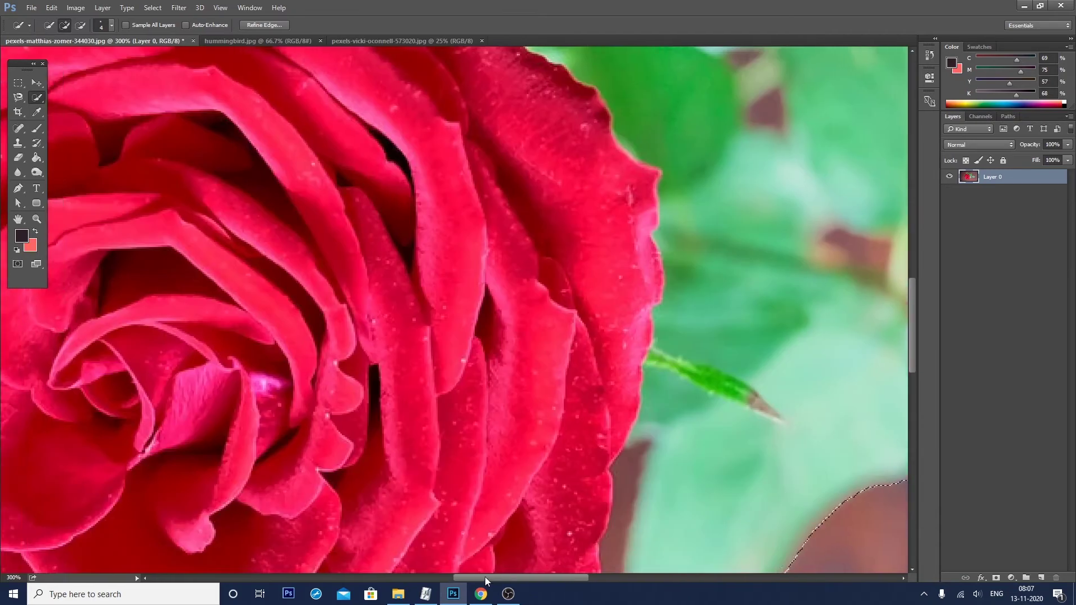
pyautogui.scroll(-2, 583, 452)
pyautogui.scroll(-3, 582, 452)
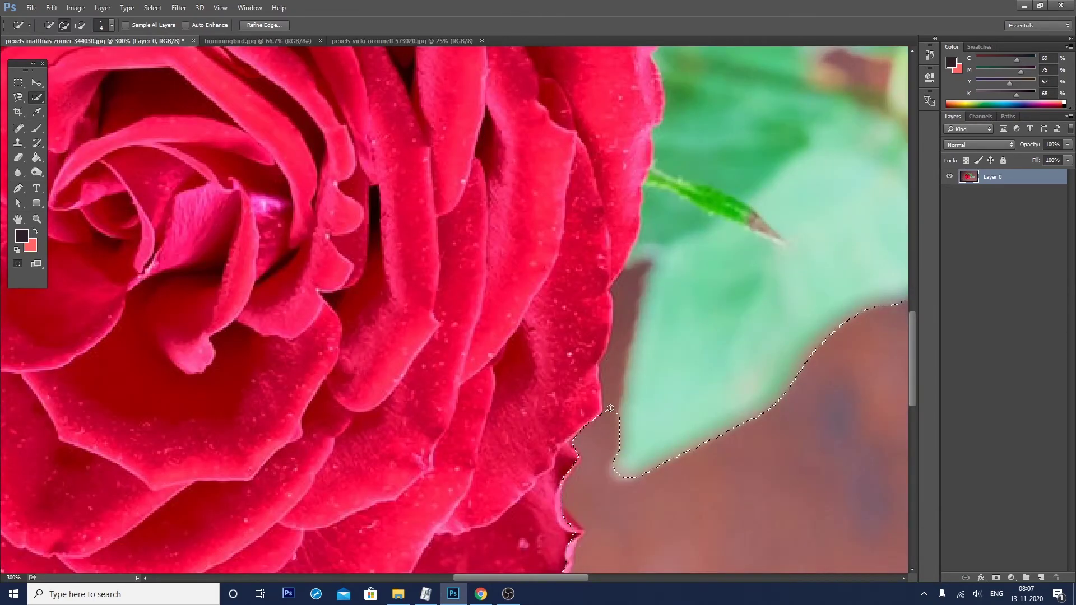
pyautogui.moveTo(610, 408)
pyautogui.mouseDown()
pyautogui.moveTo(611, 374)
pyautogui.moveTo(638, 319)
pyautogui.mouseUp()
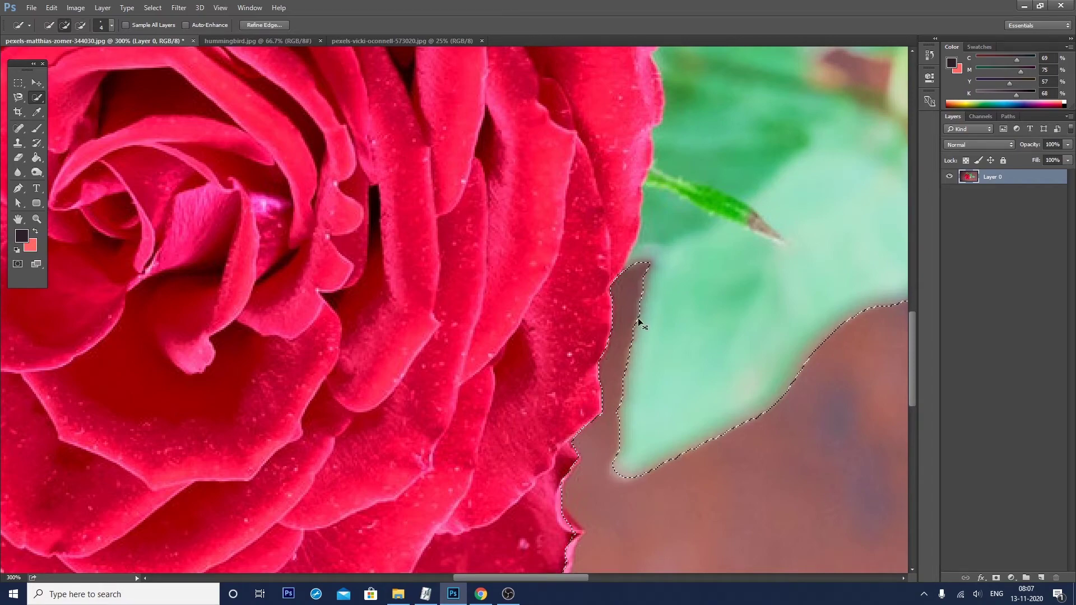
pyautogui.hotkey('ctrl', '-')
pyautogui.scroll(5, 619, 360)
pyautogui.scroll(2, 446, 497)
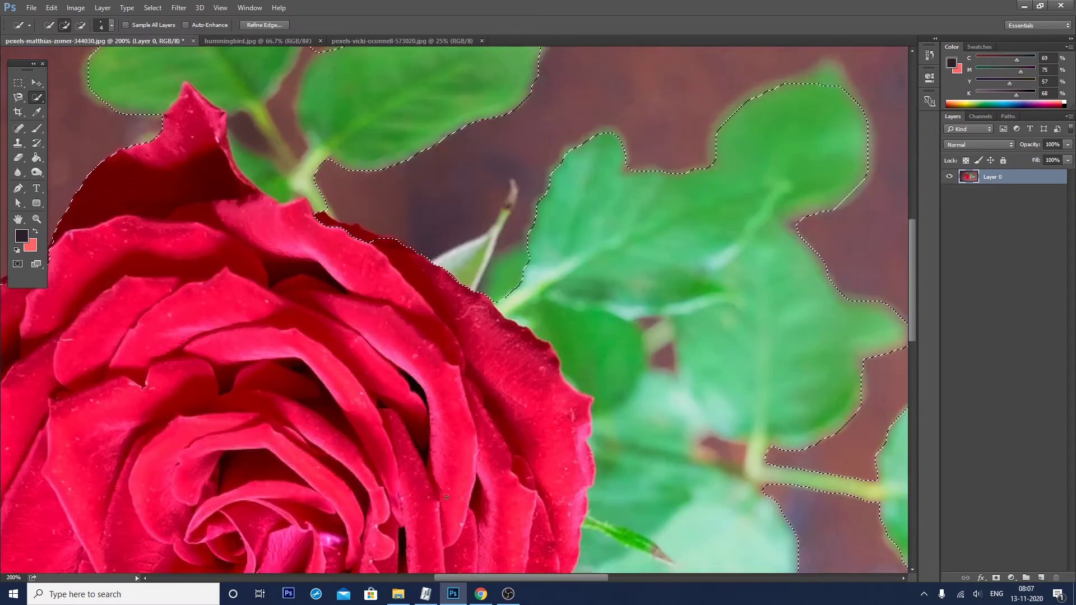
pyautogui.scroll(2, 447, 497)
pyautogui.scroll(1, 447, 497)
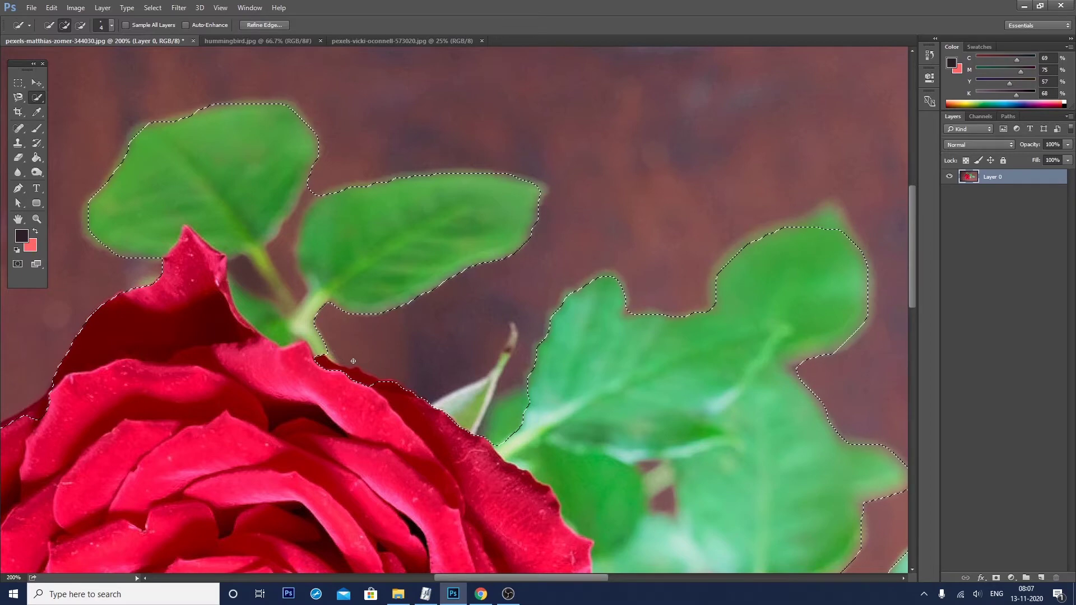
# - Add the small pale leaf and its stem tip, undoing an accidental background pick
pyautogui.press('alt')
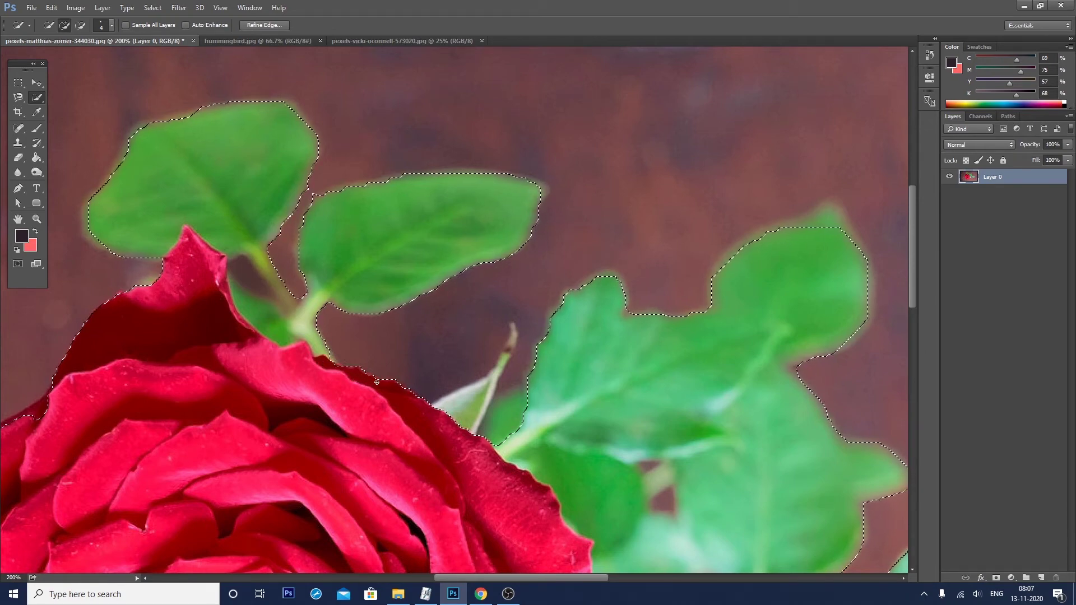
pyautogui.click(462, 411)
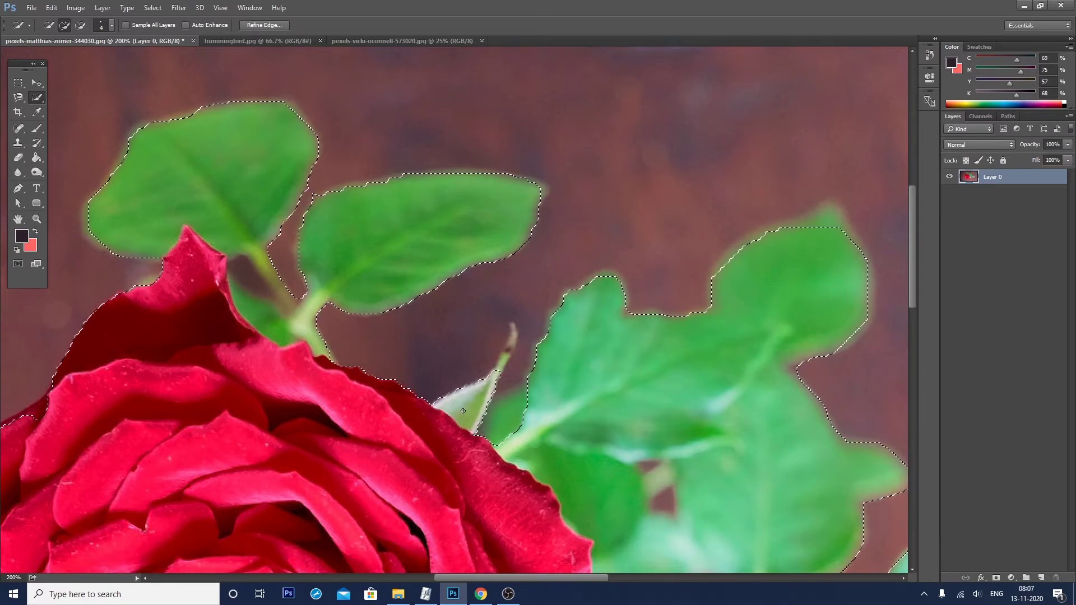
pyautogui.click(500, 366)
pyautogui.moveTo(500, 366); pyautogui.dragTo(509, 347)
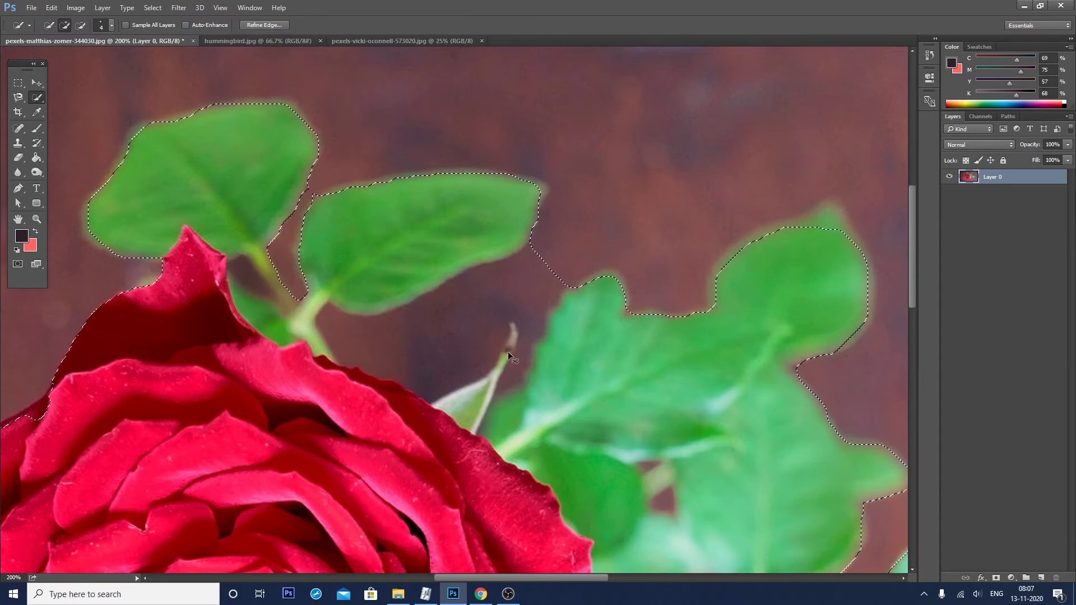
pyautogui.hotkey('ctrl', 'z')
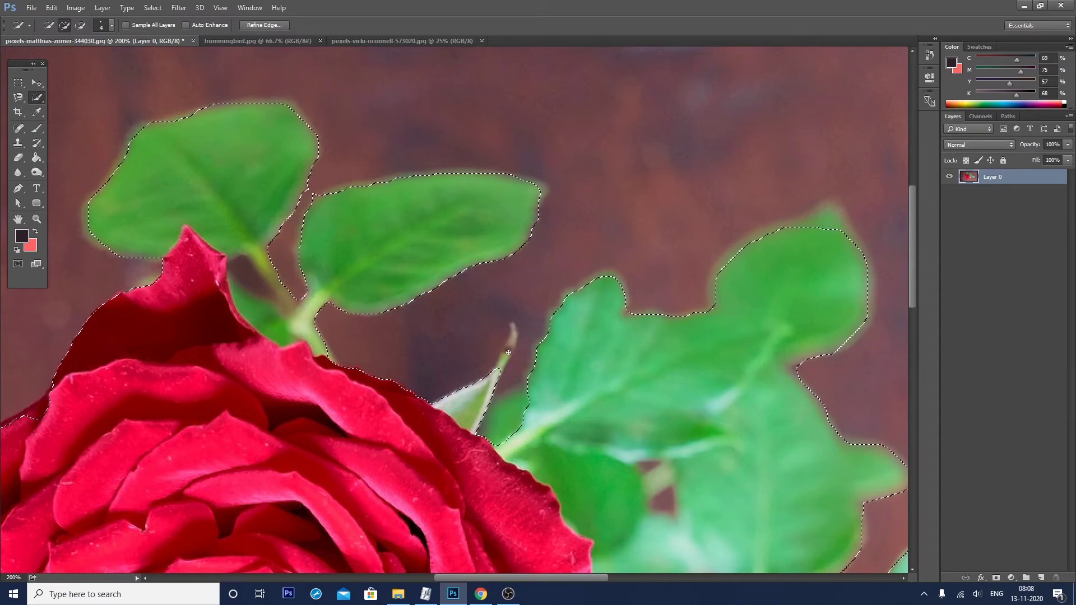
pyautogui.scroll(-2, 508, 352)
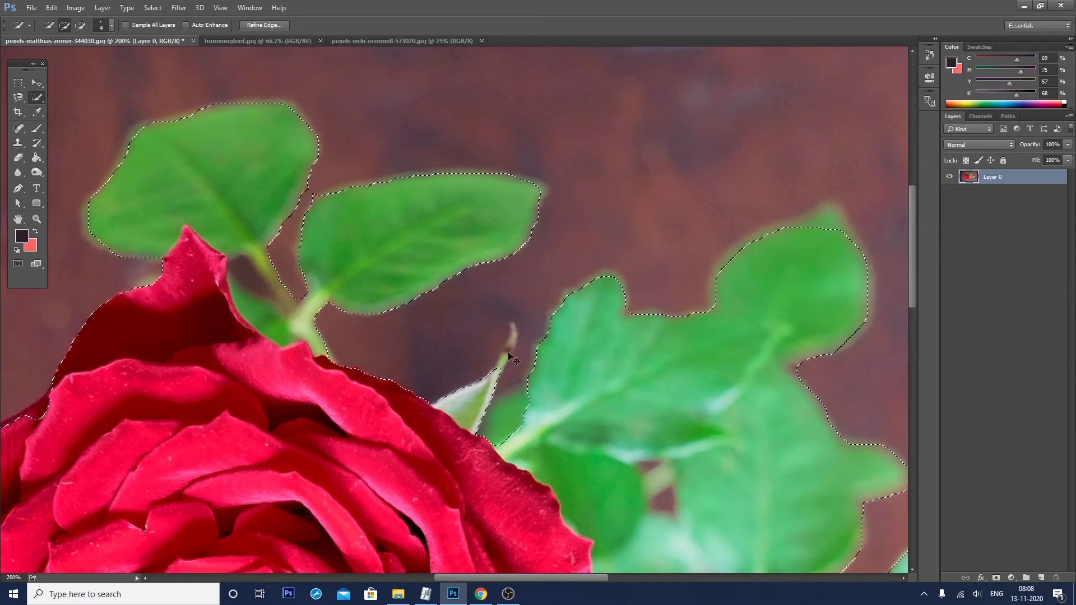
pyautogui.hotkey('ctrl', 'd')
pyautogui.scroll(-2, 508, 353)
pyautogui.scroll(-1, 507, 352)
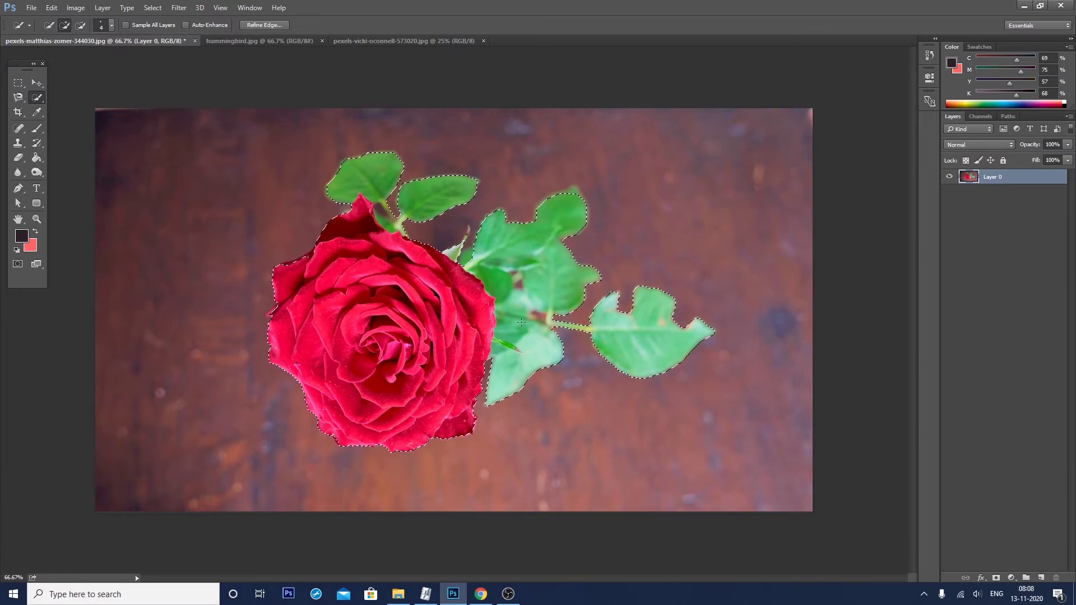
pyautogui.hotkey('ctrl', '+')
# - Show the whole image and bring up the rose selection's context menu
pyautogui.hotkey('ctrl', '-')
pyautogui.rightClick(490, 288)
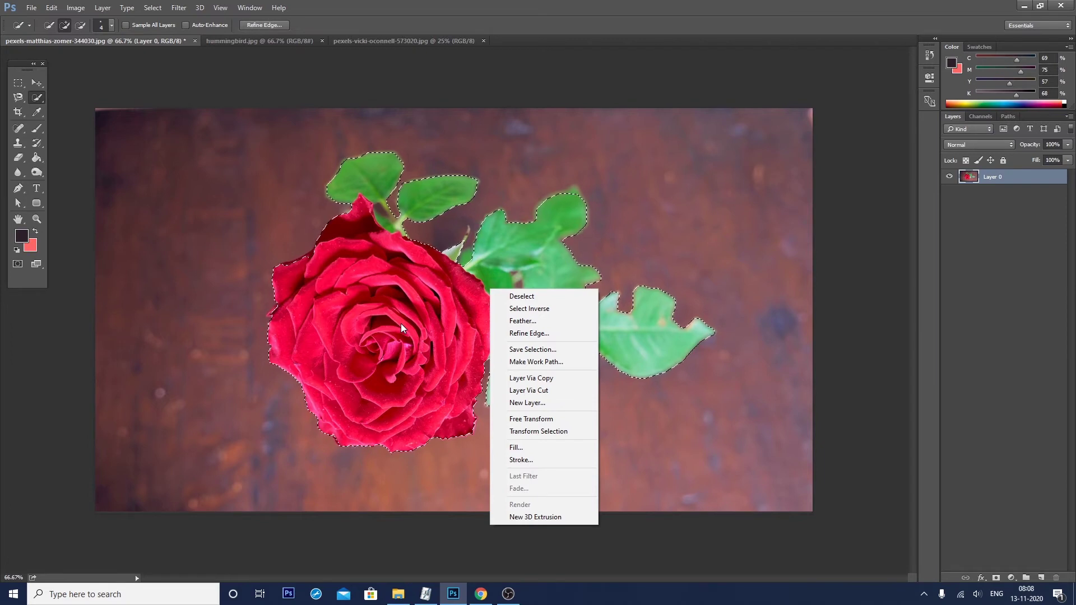
# - Copy the rose selection to a new Layer 1 and toggle Layer 0's visibility to check the cut-out
pyautogui.click(560, 377)
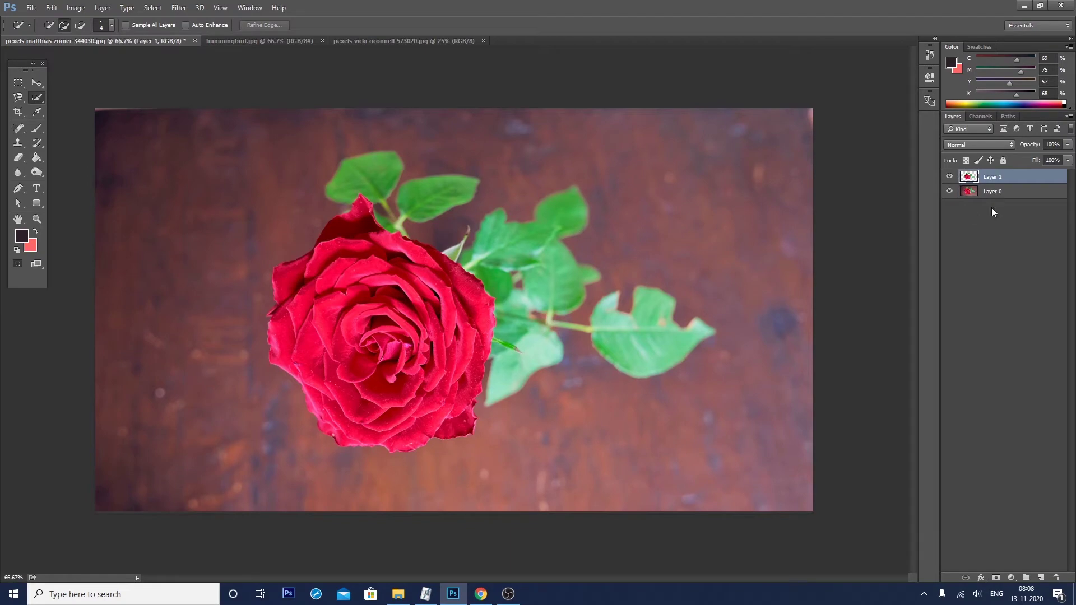
pyautogui.click(950, 192)
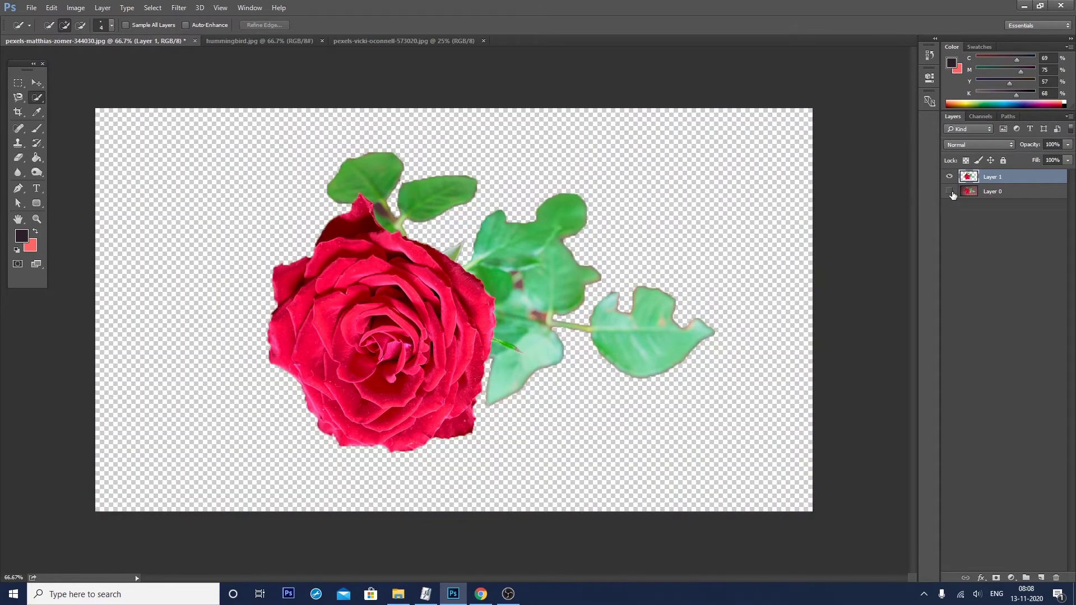
pyautogui.click(949, 191)
pyautogui.click(949, 191)
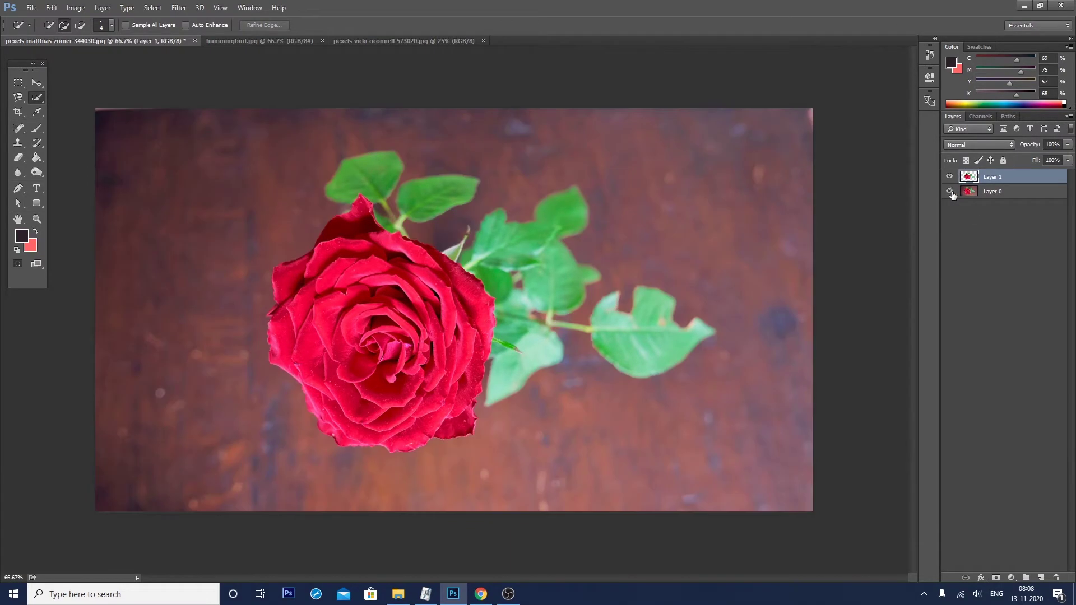
pyautogui.click(949, 191)
pyautogui.click(949, 191)
pyautogui.click(949, 191)
# - Browse the lasso tool variants in the toolbar
pyautogui.moveTo(18, 96); pyautogui.dragTo(55, 119)
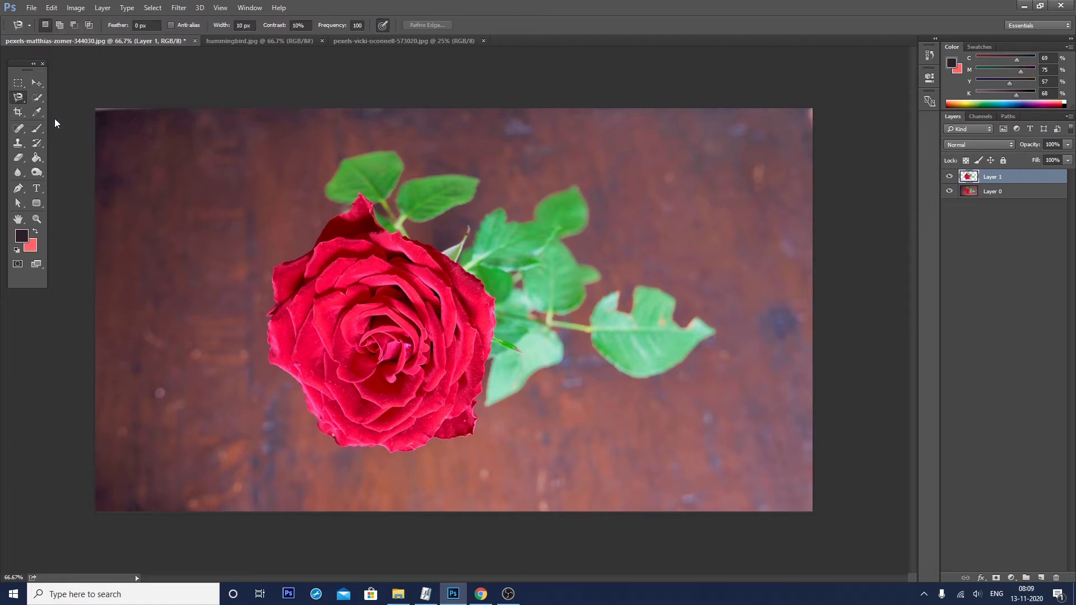
pyautogui.moveTo(25, 98); pyautogui.dragTo(39, 106)
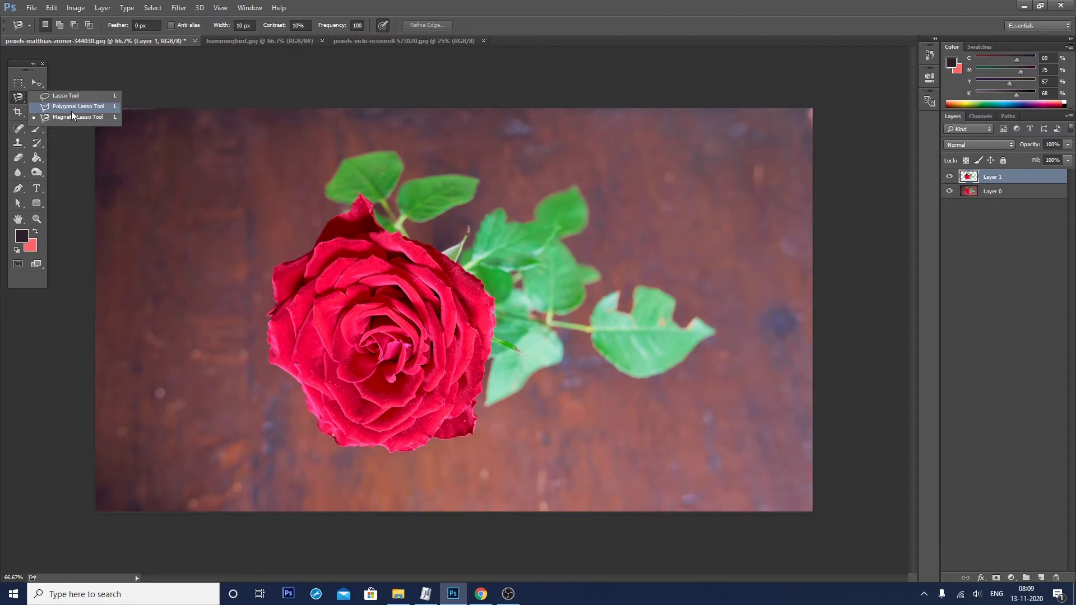
pyautogui.click(71, 116)
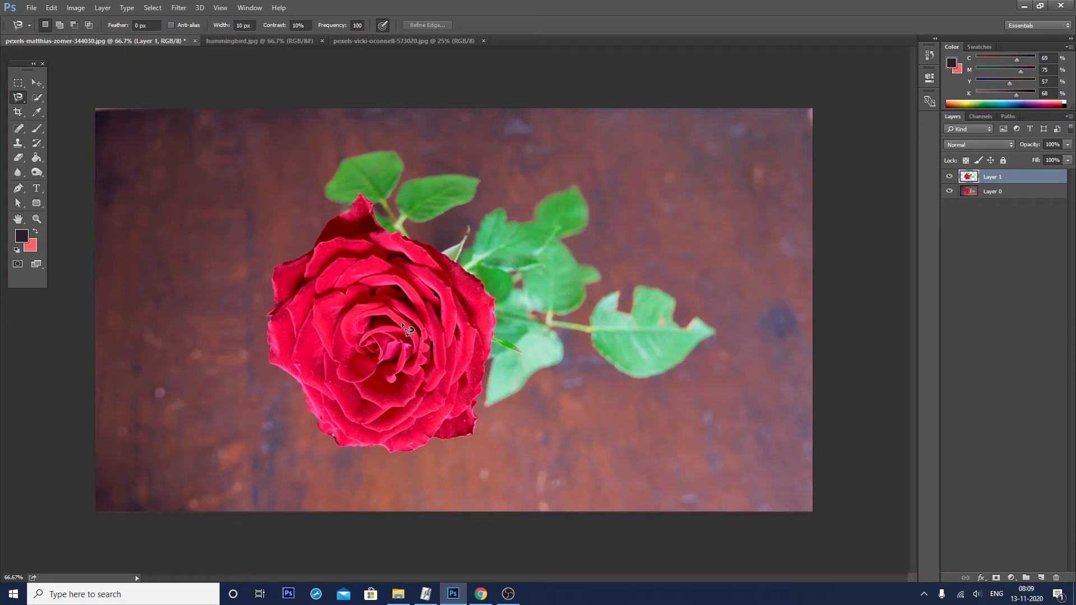
# - Switch to the Magic Wand tool and bring the hummingbird.jpg photo to the front
pyautogui.rightClick(37, 98)
pyautogui.click(56, 96)
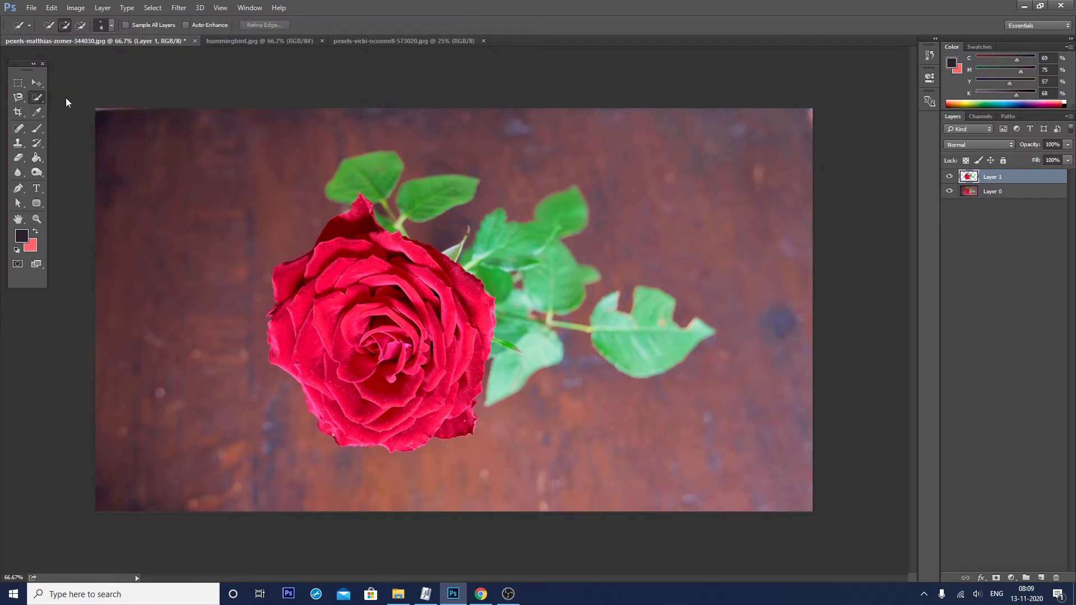
pyautogui.rightClick(37, 98)
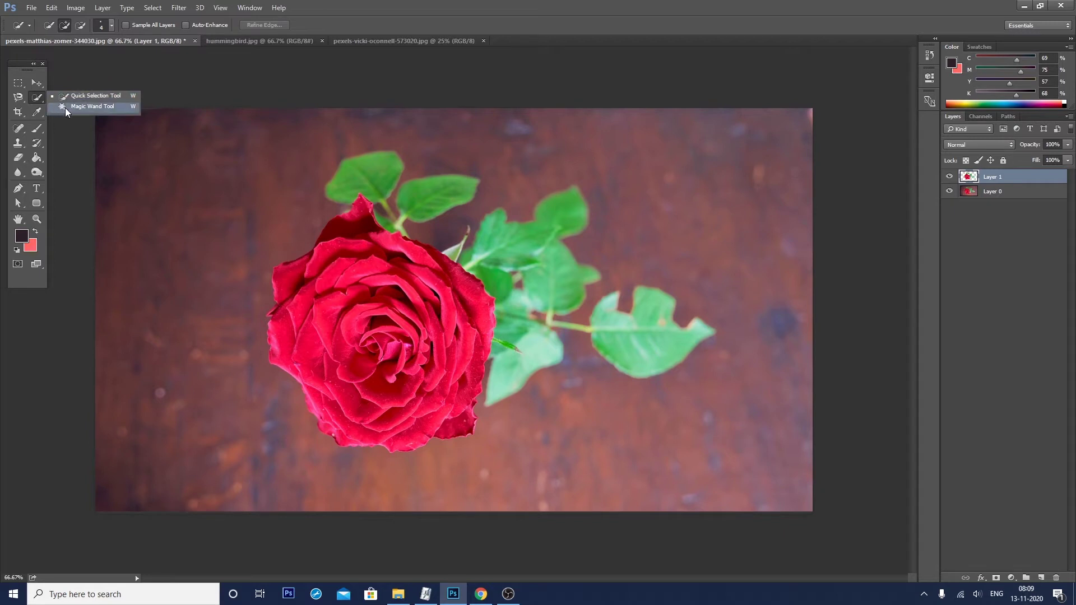
pyautogui.click(65, 108)
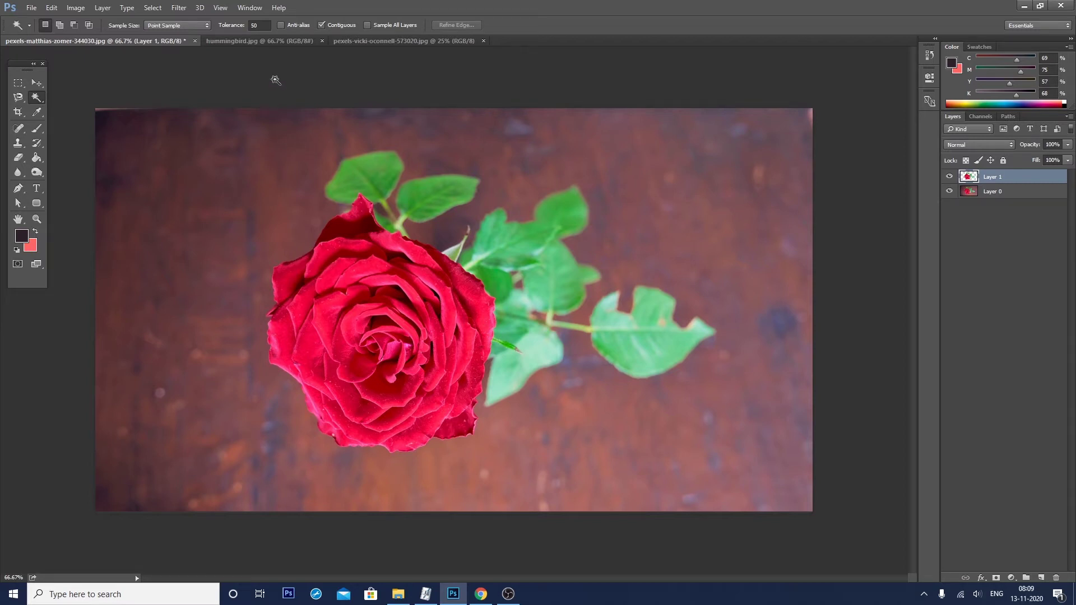
pyautogui.click(257, 42)
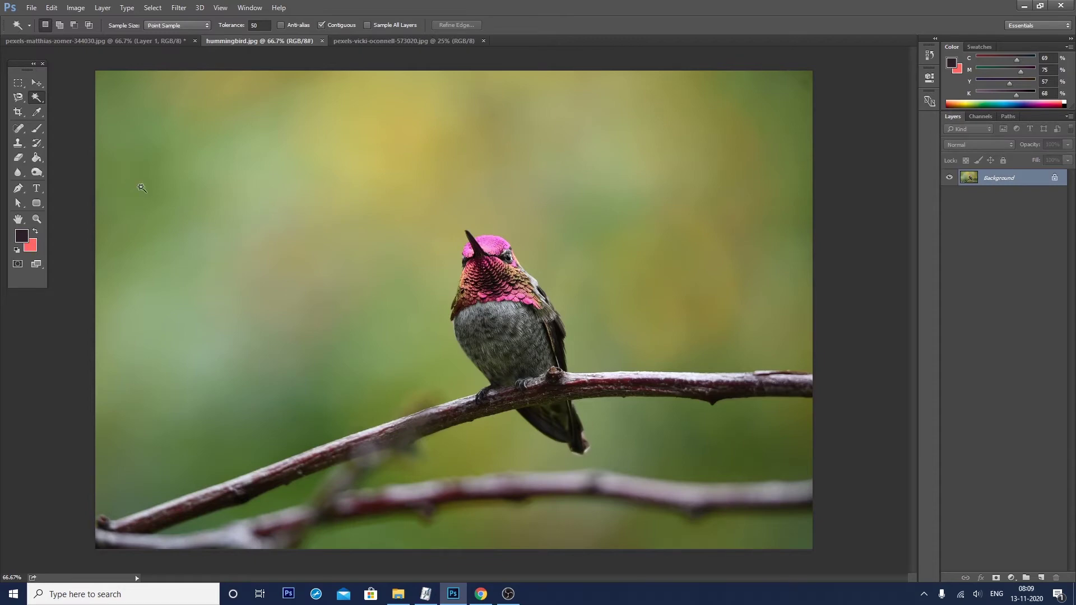
pyautogui.click(135, 113)
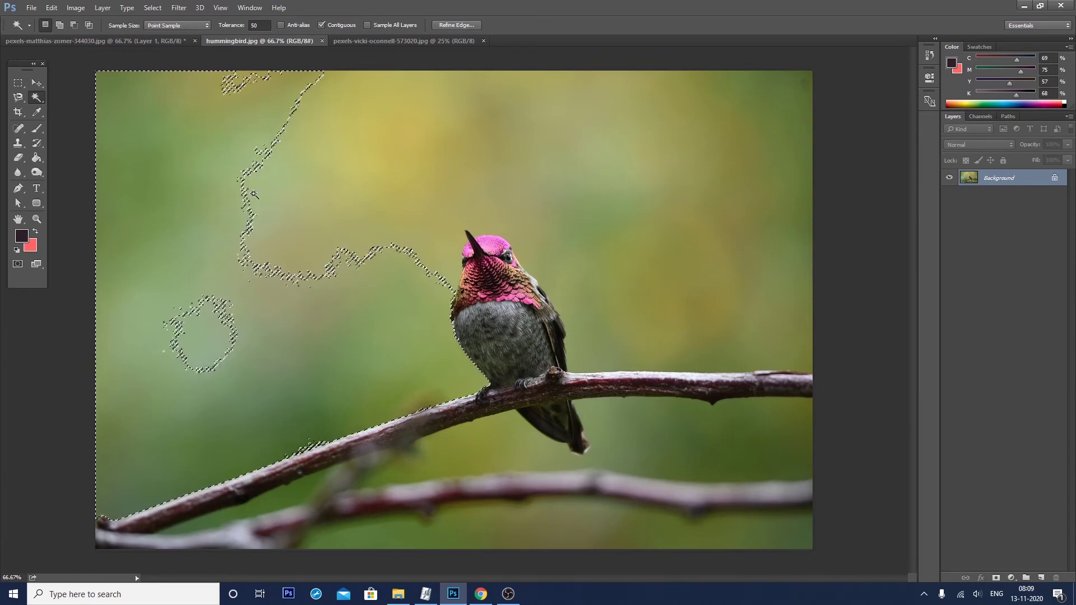
pyautogui.hotkey('ctrl', 'd')
pyautogui.click(251, 25)
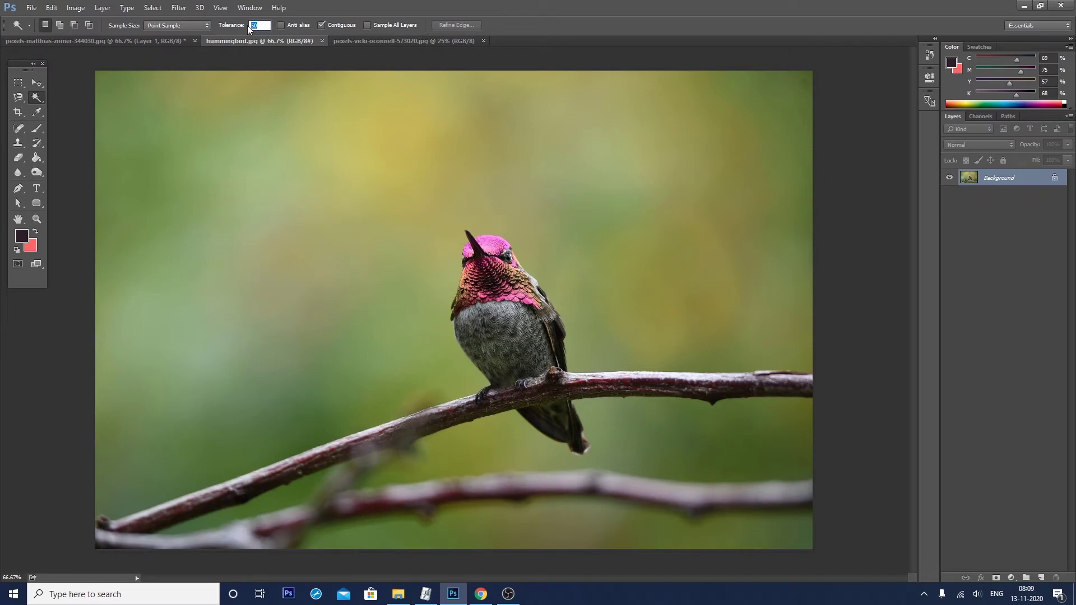
pyautogui.write('80')
pyautogui.click(258, 224)
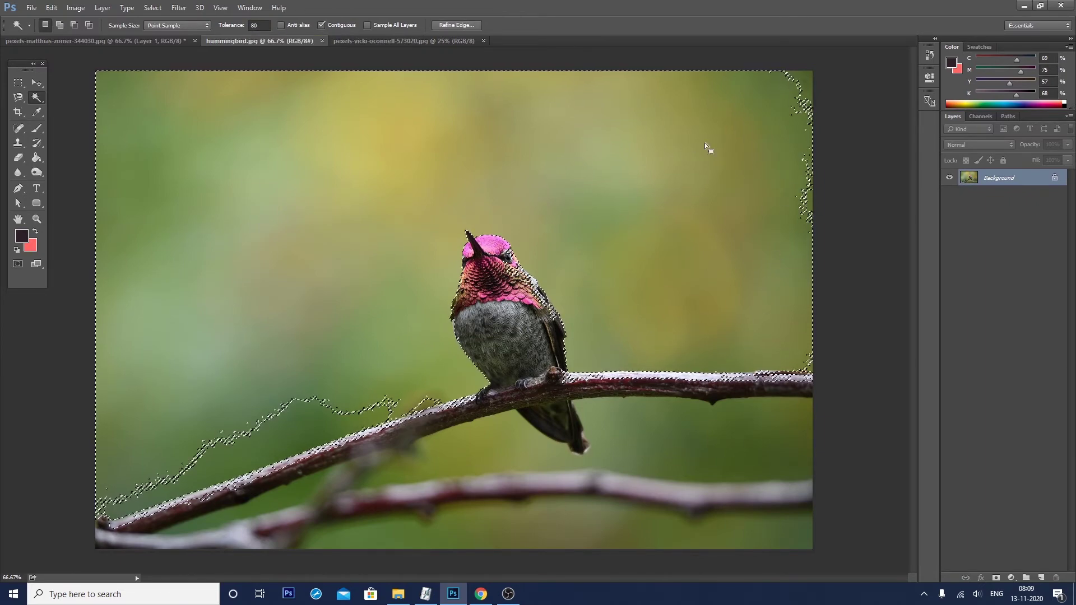
pyautogui.hotkey('ctrl', 'd')
pyautogui.click(253, 25)
pyautogui.write('50')
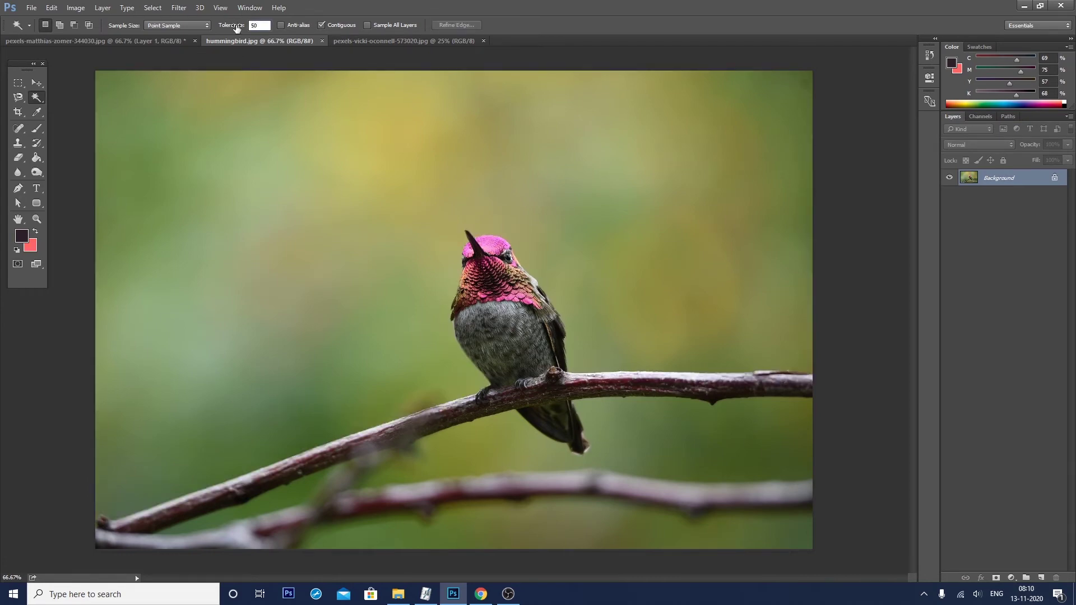
pyautogui.press('Return')
pyautogui.click(203, 181)
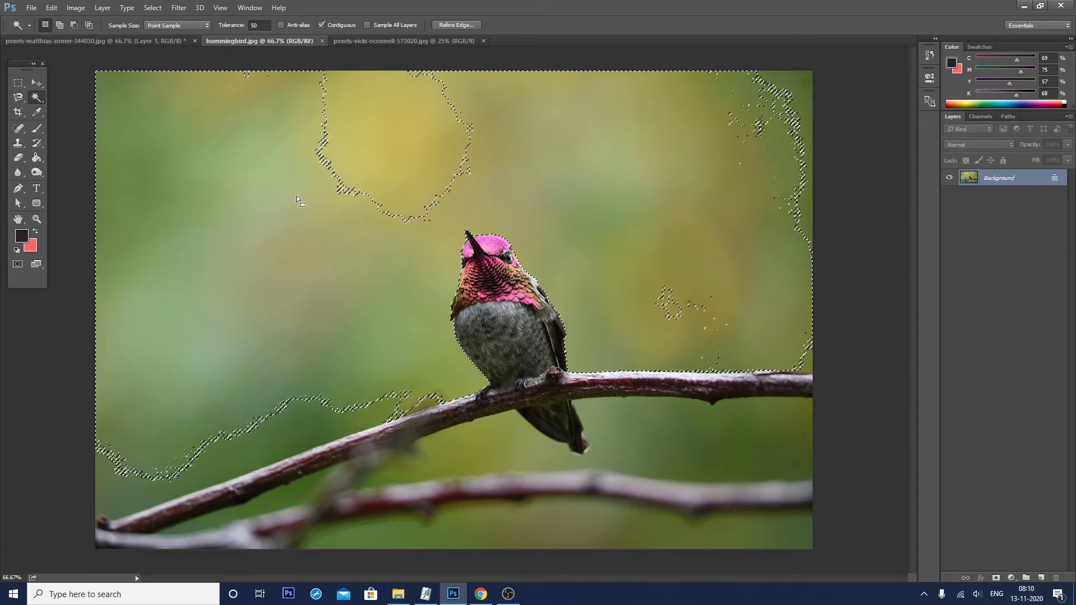
pyautogui.hotkey('ctrl', 'd')
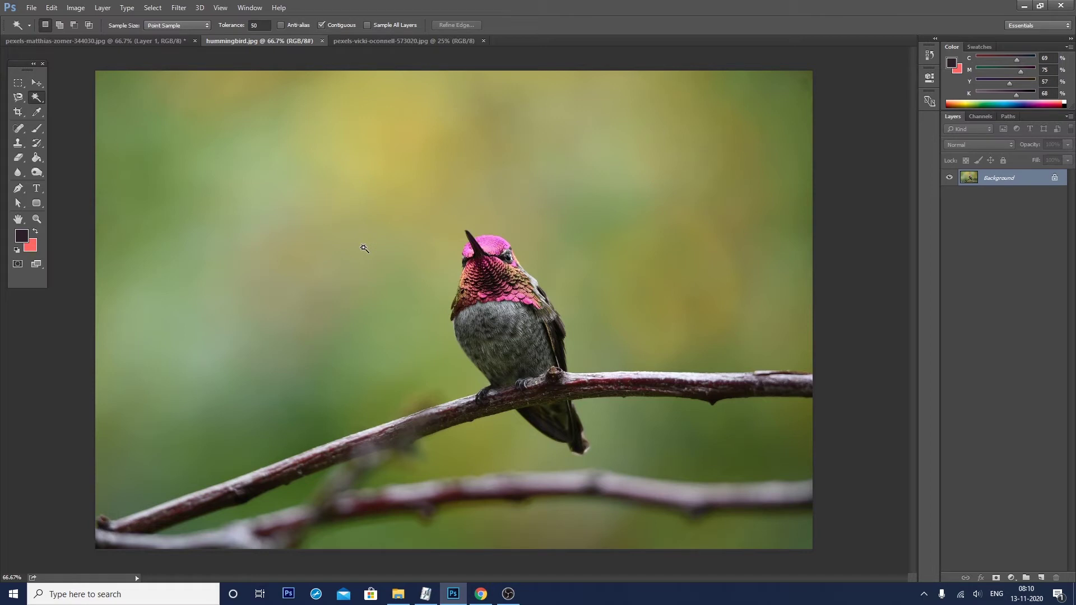
pyautogui.doubleClick(256, 26)
# - Try a Magic Wand tolerance of 10 on the green background, then deselect
pyautogui.write('10')
pyautogui.press('Return')
pyautogui.click(144, 134)
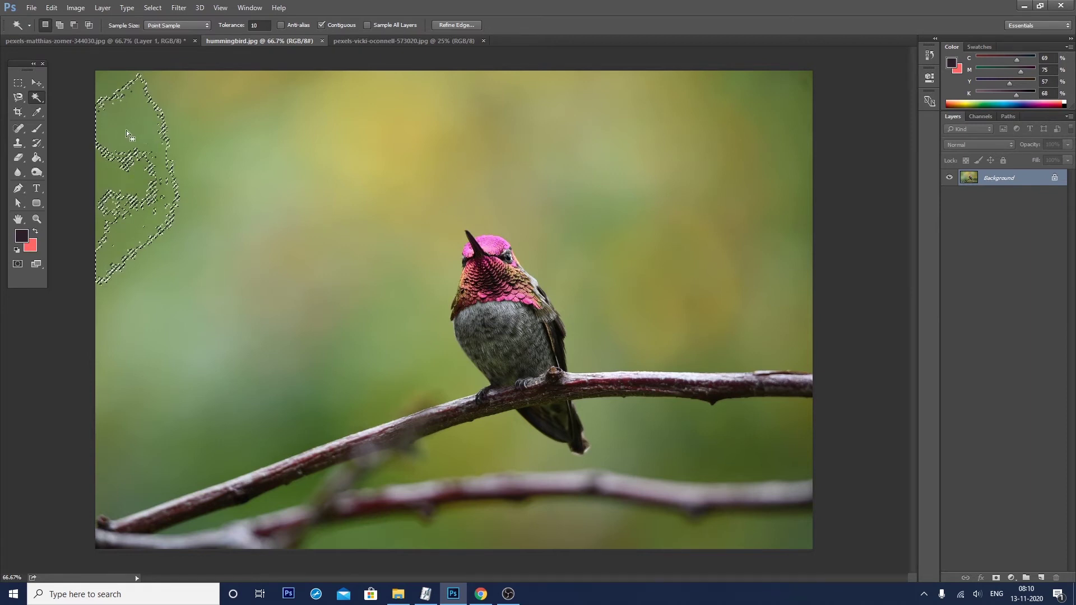
pyautogui.hotkey('ctrl', 'd')
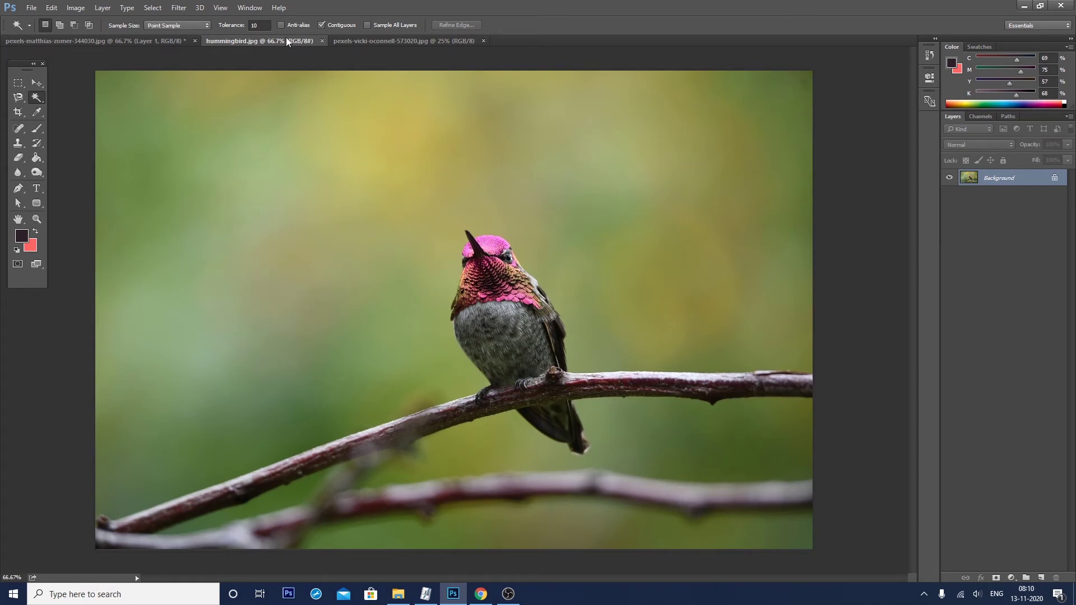
# - At tolerance 50, select the green background and add the remaining unselected patches
pyautogui.click(268, 25)
pyautogui.write('5')
pyautogui.press('Return')
pyautogui.click(135, 126)
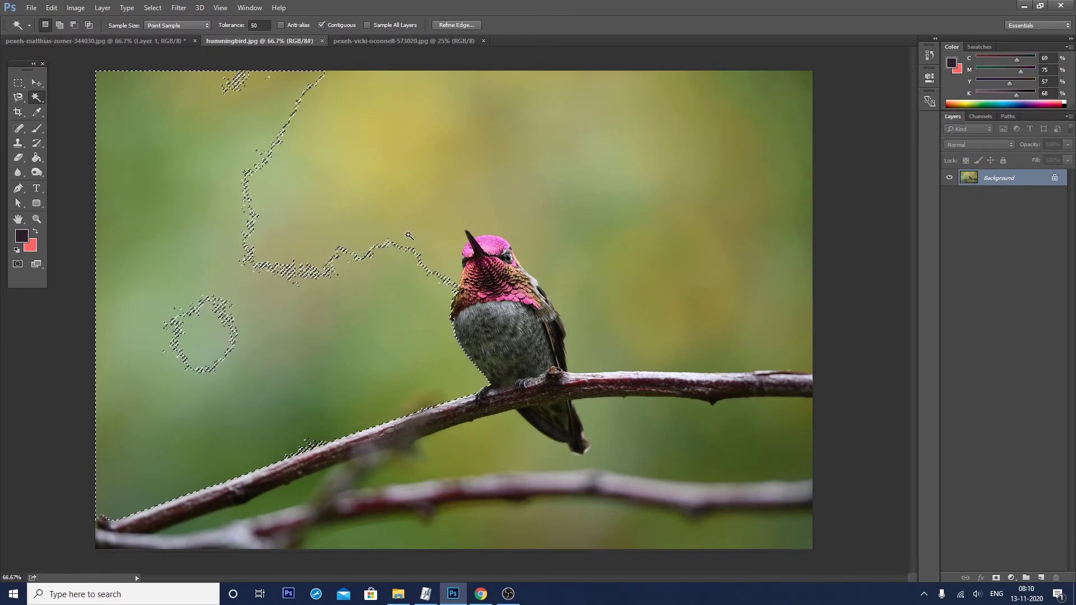
pyautogui.keyDown('shift'); pyautogui.click(358, 193); pyautogui.keyUp('shift')
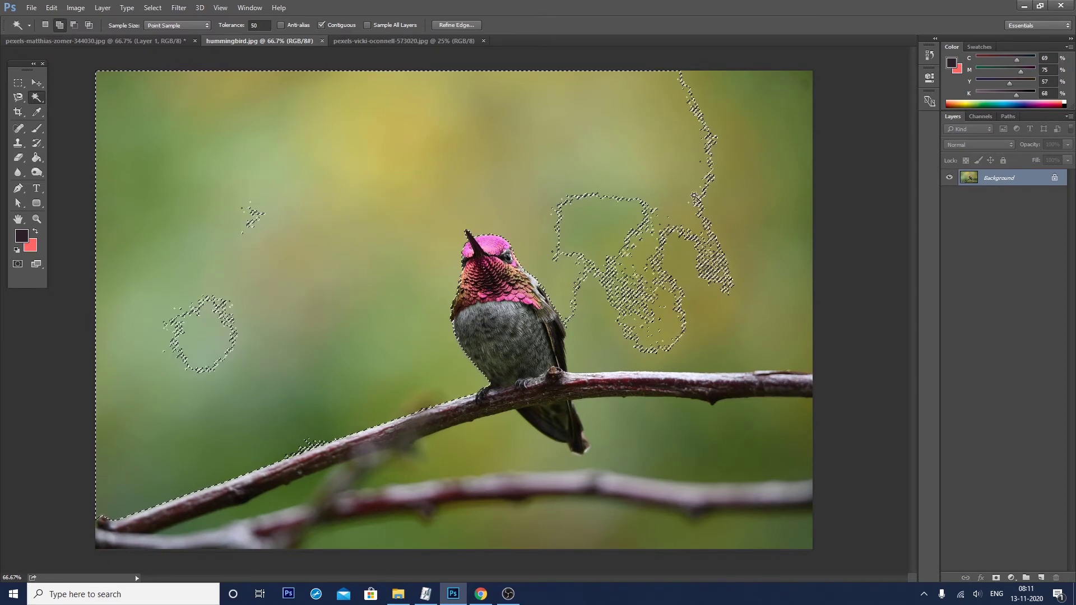
pyautogui.click(252, 216)
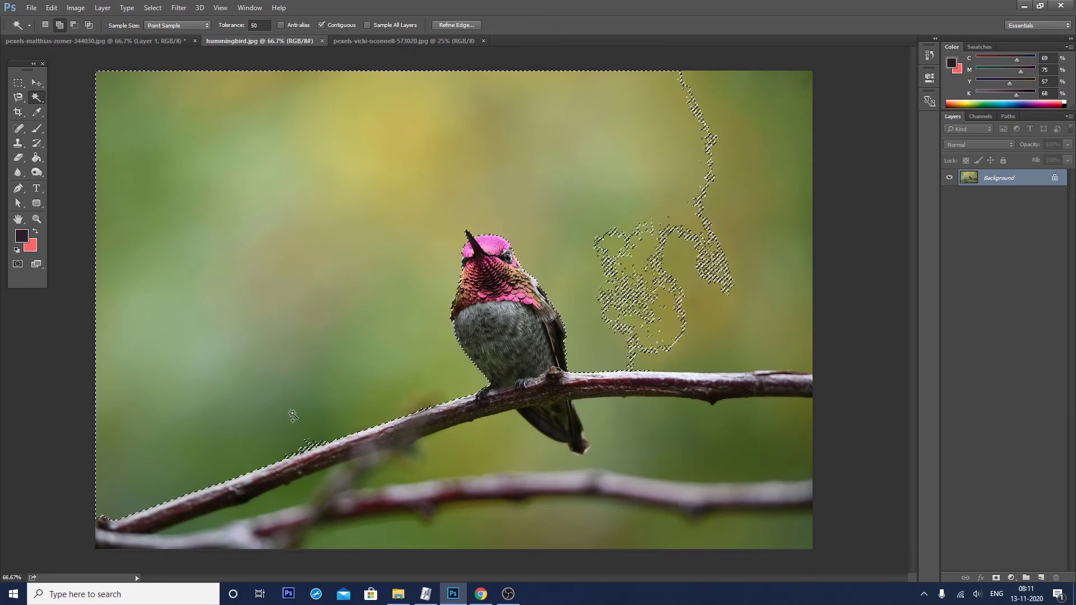
pyautogui.click(306, 440)
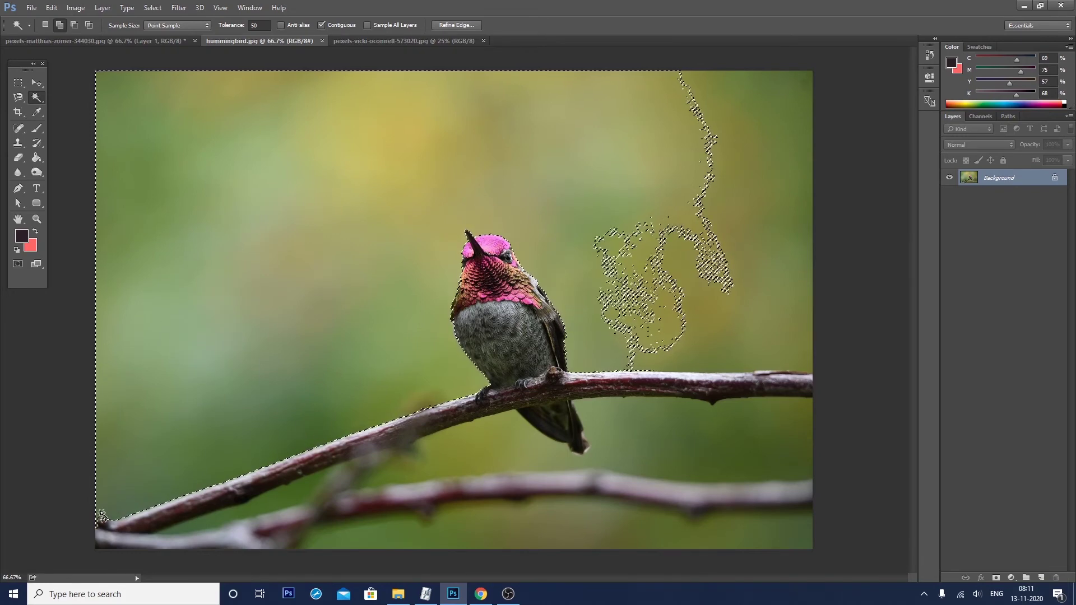
pyautogui.click(711, 340)
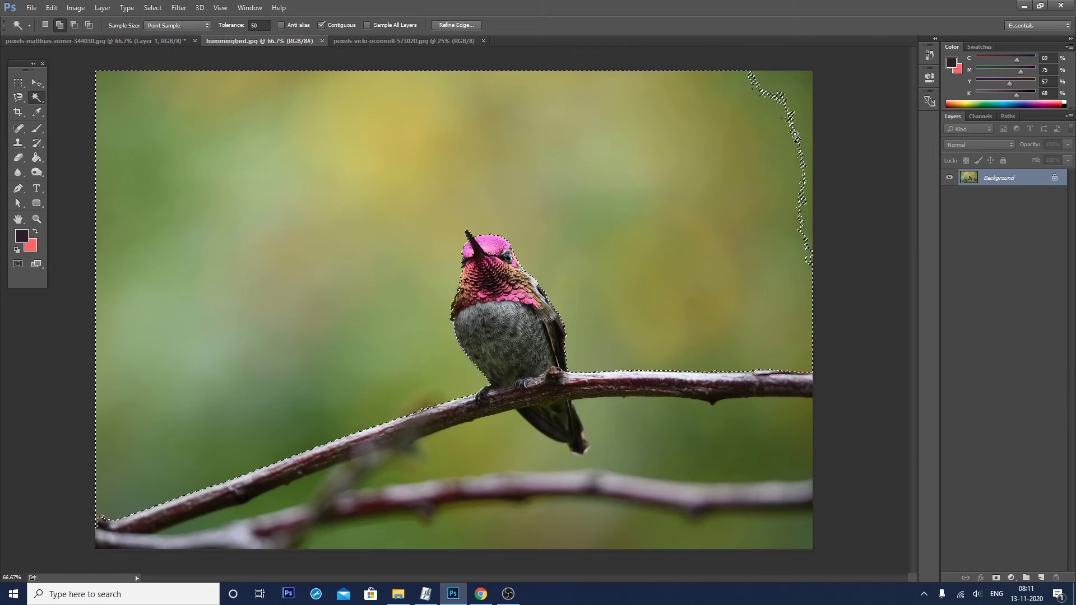
pyautogui.keyDown('shift'); pyautogui.click(794, 100); pyautogui.keyUp('shift')
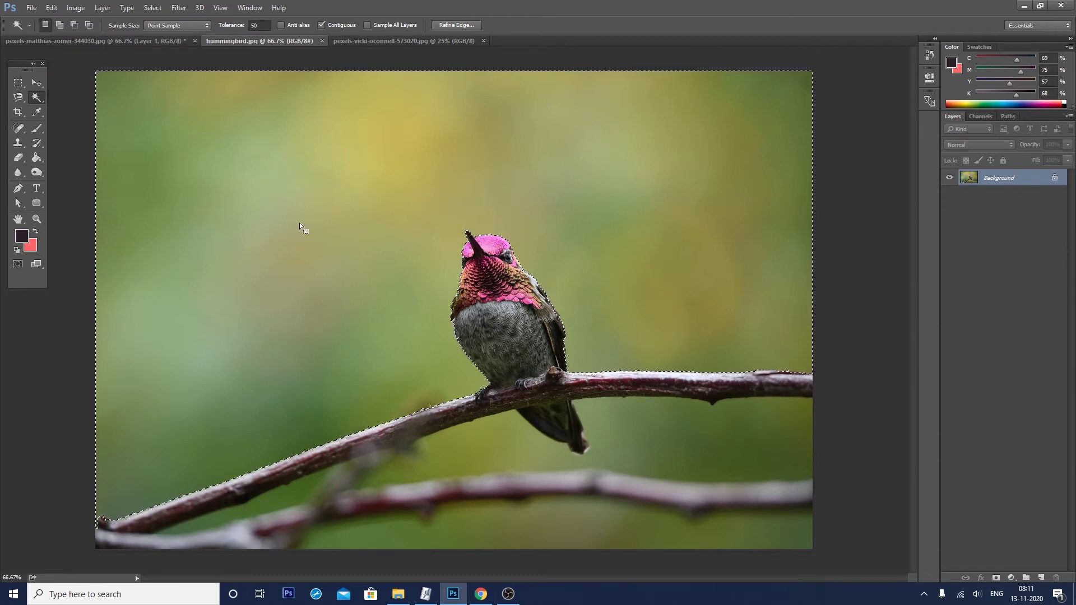
# - Convert Background to Layer 0, delete the green background, then undo it and deselect
pyautogui.doubleClick(1025, 180)
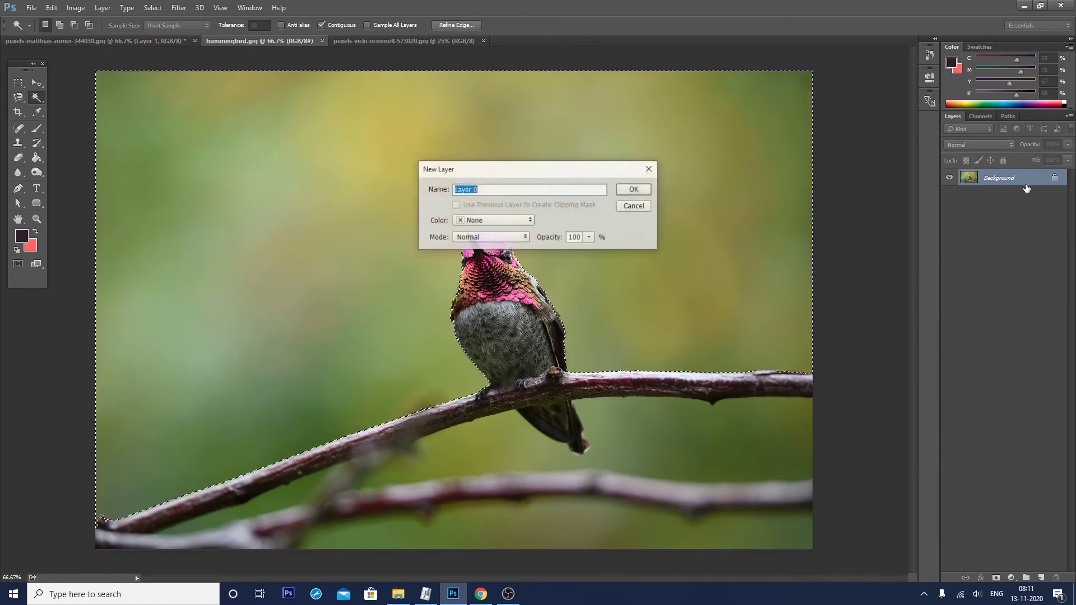
pyautogui.press('Return')
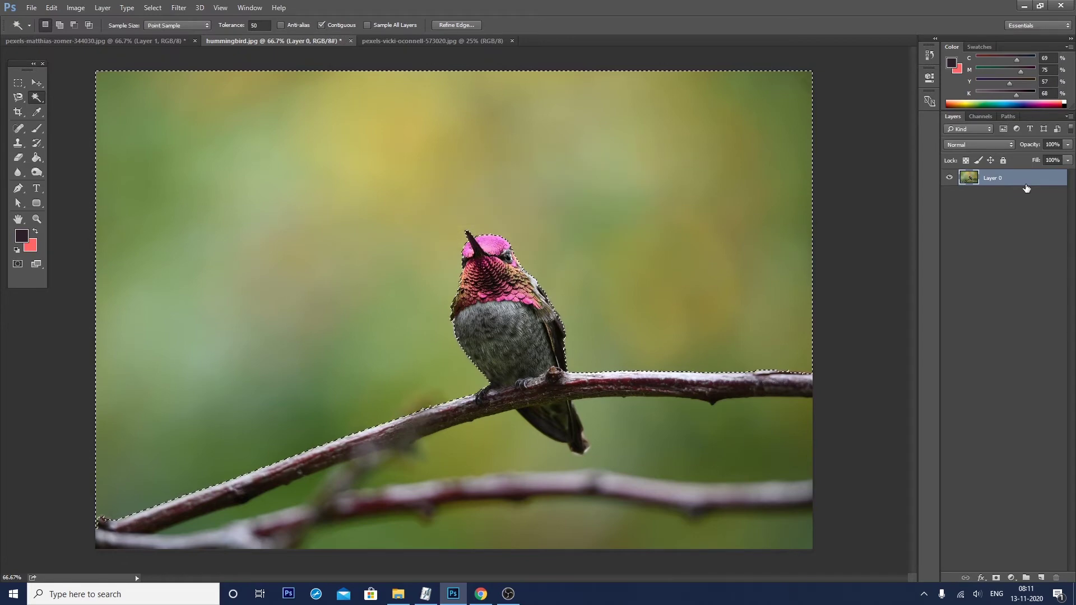
pyautogui.press('Delete')
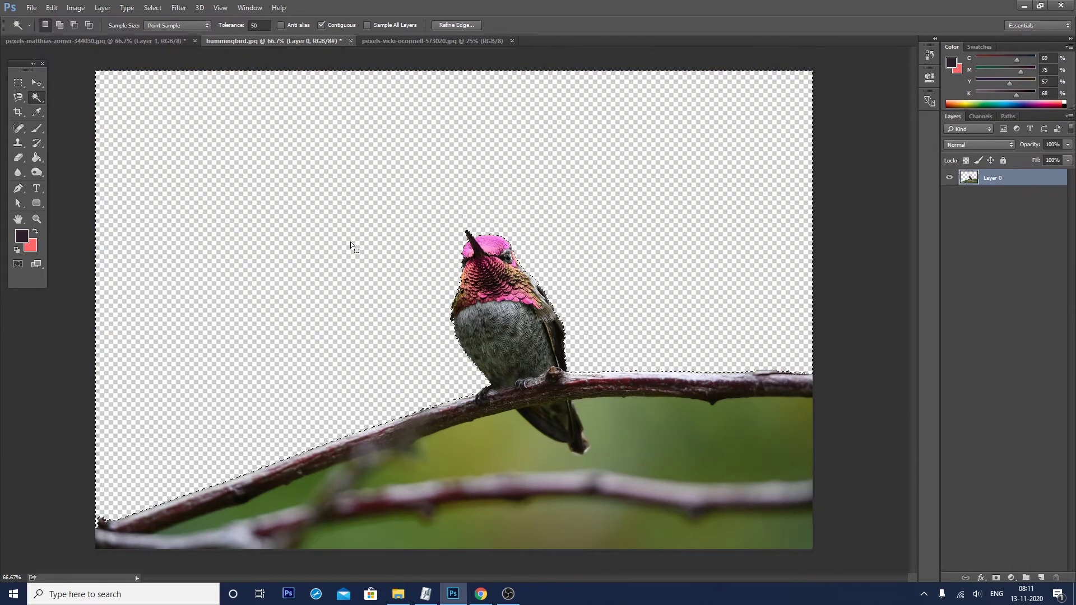
pyautogui.hotkey('ctrl', 'd')
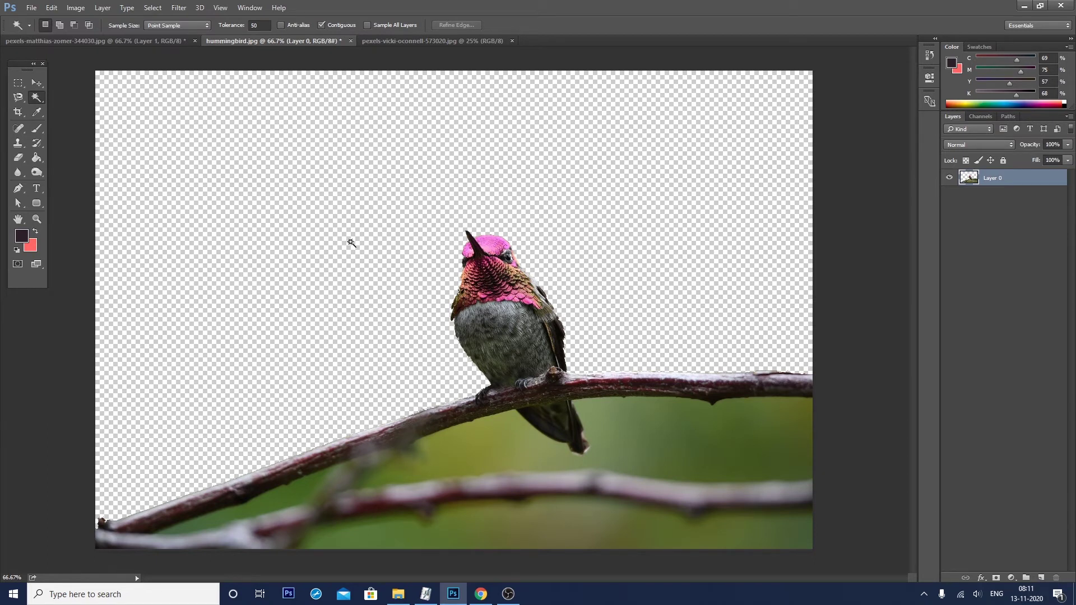
pyautogui.hotkey('ctrl', 'alt', 'z')
pyautogui.hotkey('ctrl', 'alt', 'z')
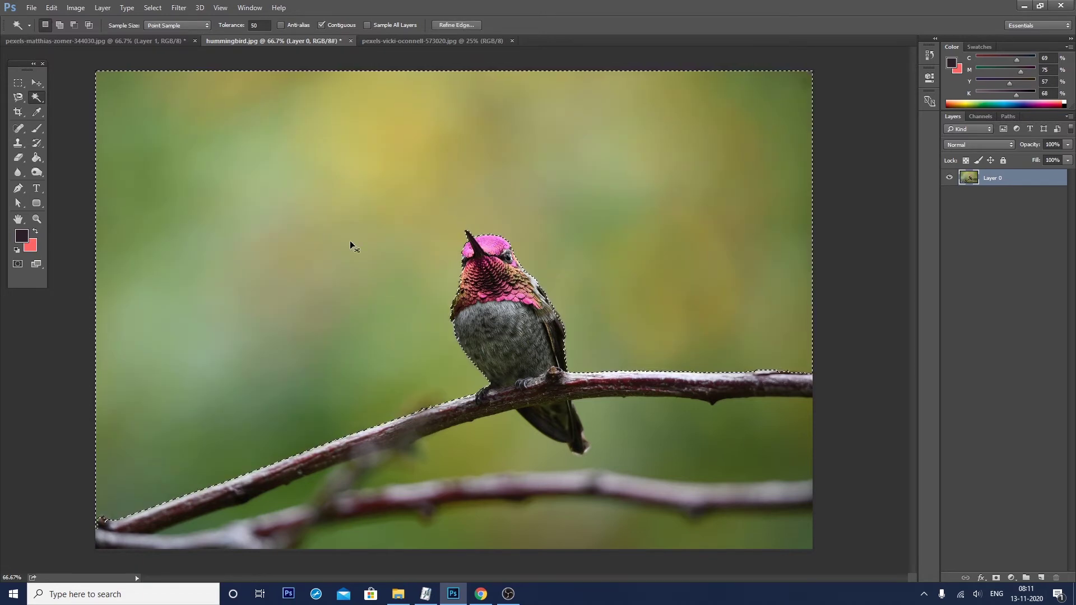
pyautogui.hotkey('ctrl', 'd')
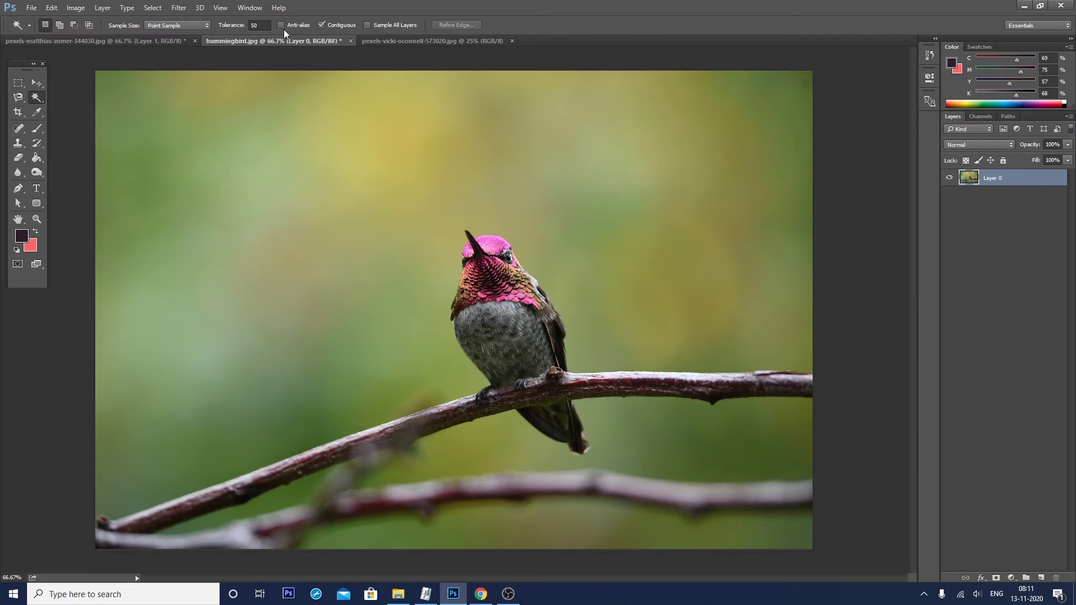
# - On the yellow flower photo, select the green background at Magic Wand tolerance 50
pyautogui.click(384, 45)
pyautogui.hotkey('ctrl', '1')
pyautogui.hotkey('ctrl', '-')
pyautogui.hotkey('ctrl', '-')
pyautogui.hotkey('ctrl', '-')
pyautogui.hotkey('ctrl', '-')
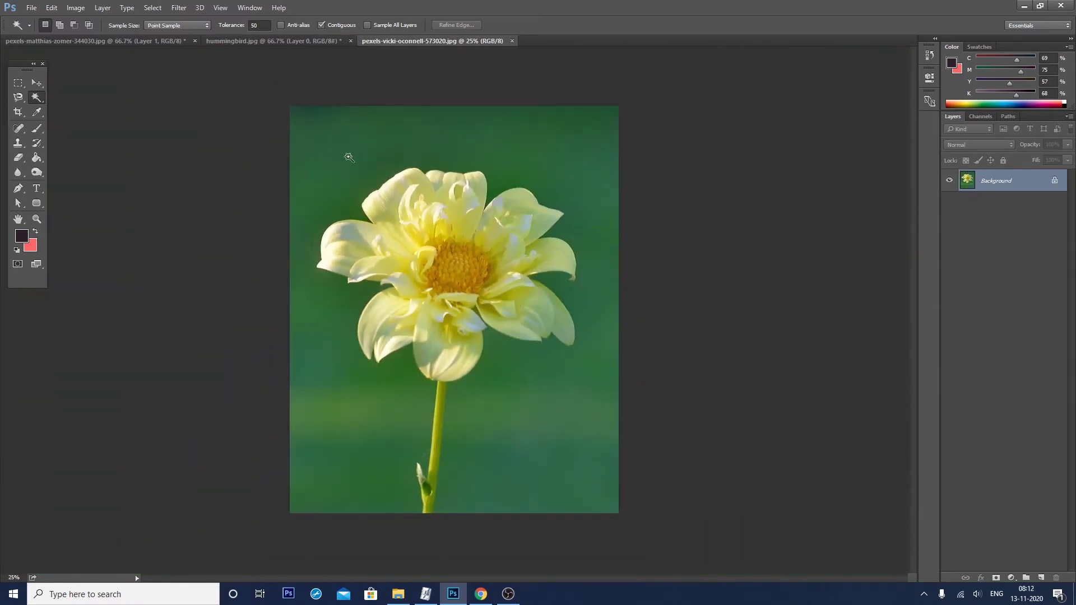
pyautogui.click(257, 25)
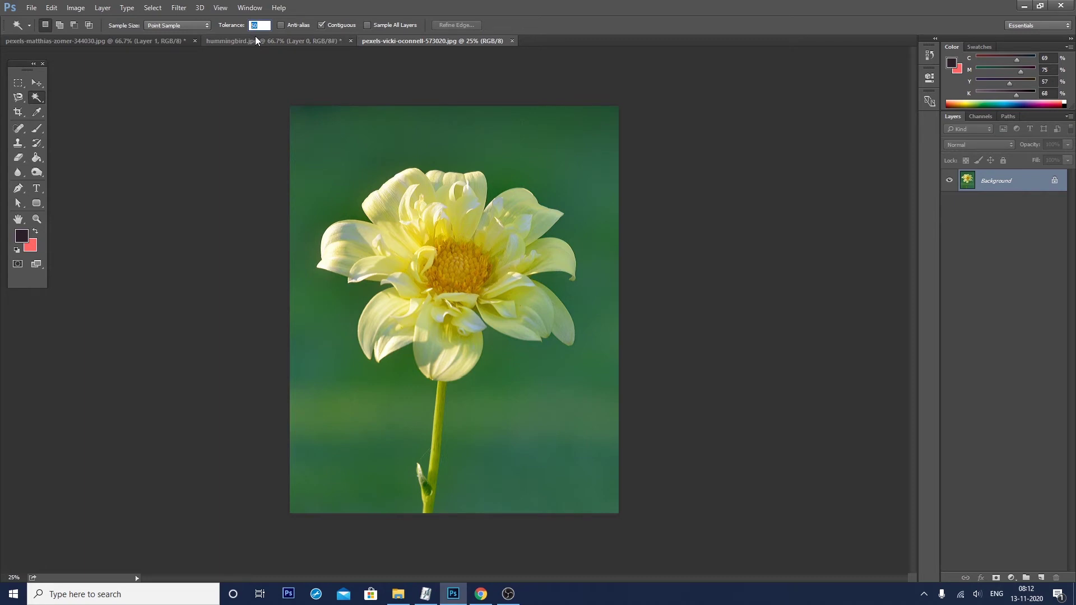
pyautogui.click(353, 149)
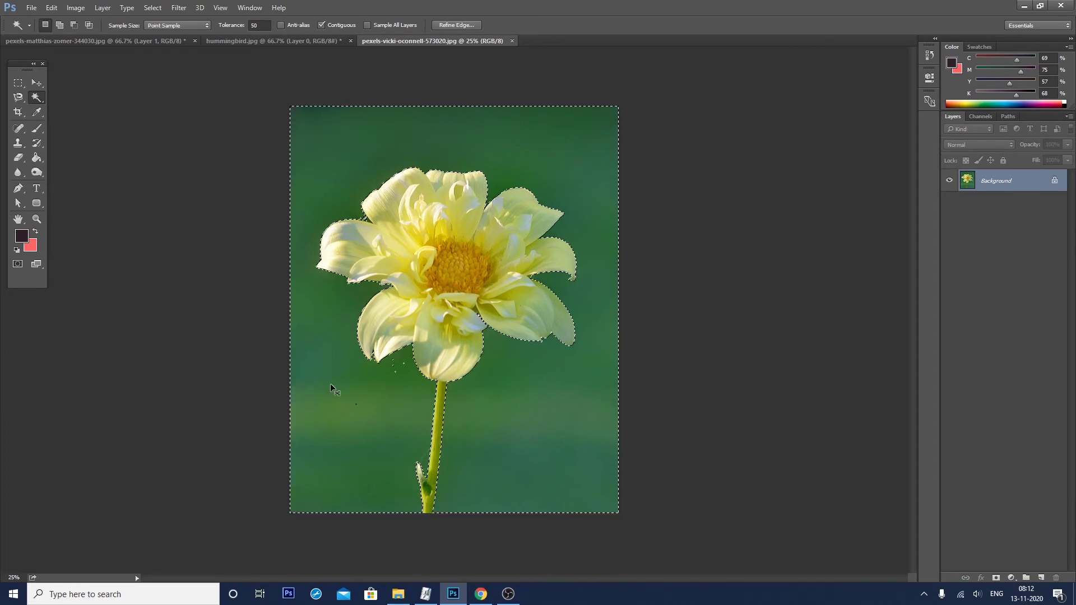
# - Inspect the selection edges, then deselect and reselect the green background for cleaner petal edges
pyautogui.hotkey('ctrl', '+')
pyautogui.hotkey('ctrl', '+')
pyautogui.hotkey('ctrl', '+')
pyautogui.hotkey('ctrl', '-')
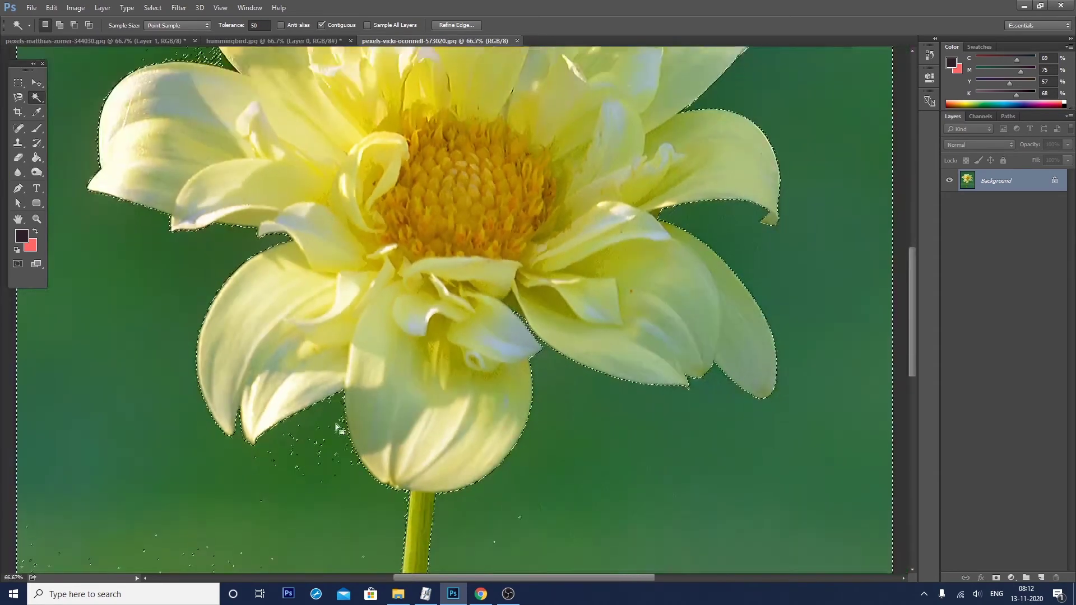
pyautogui.scroll(-1, 337, 427)
pyautogui.hotkey('ctrl', 'd')
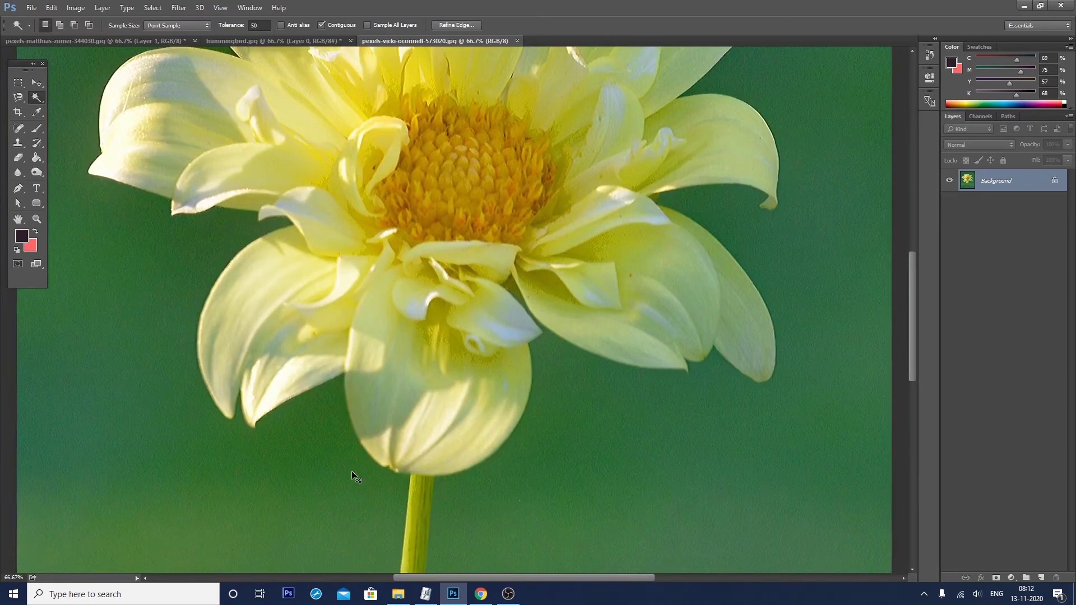
pyautogui.hotkey('ctrl', '-')
pyautogui.click(233, 483)
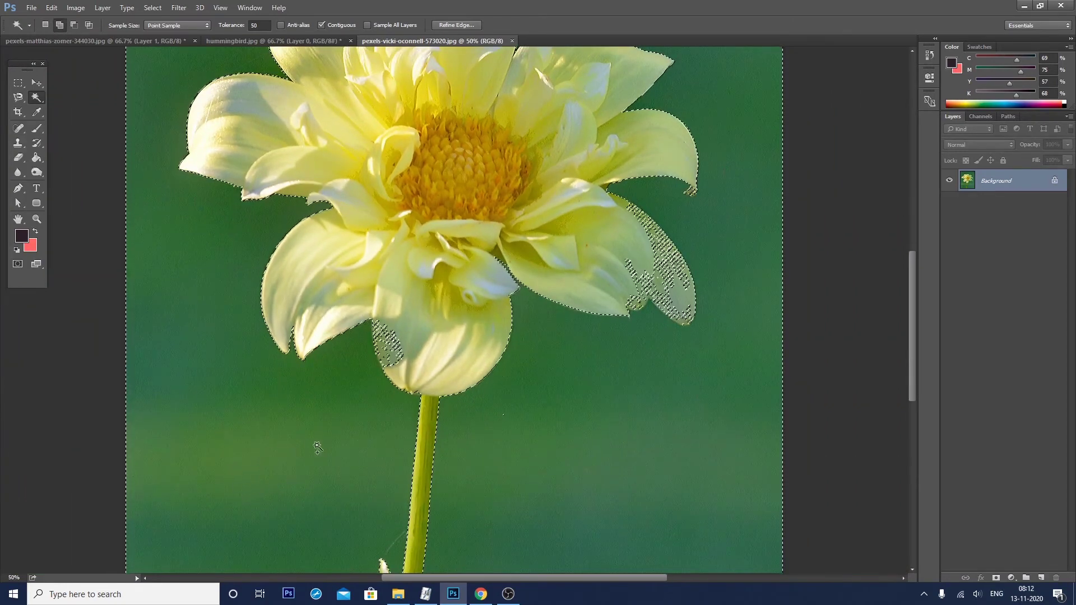
pyautogui.click(583, 353)
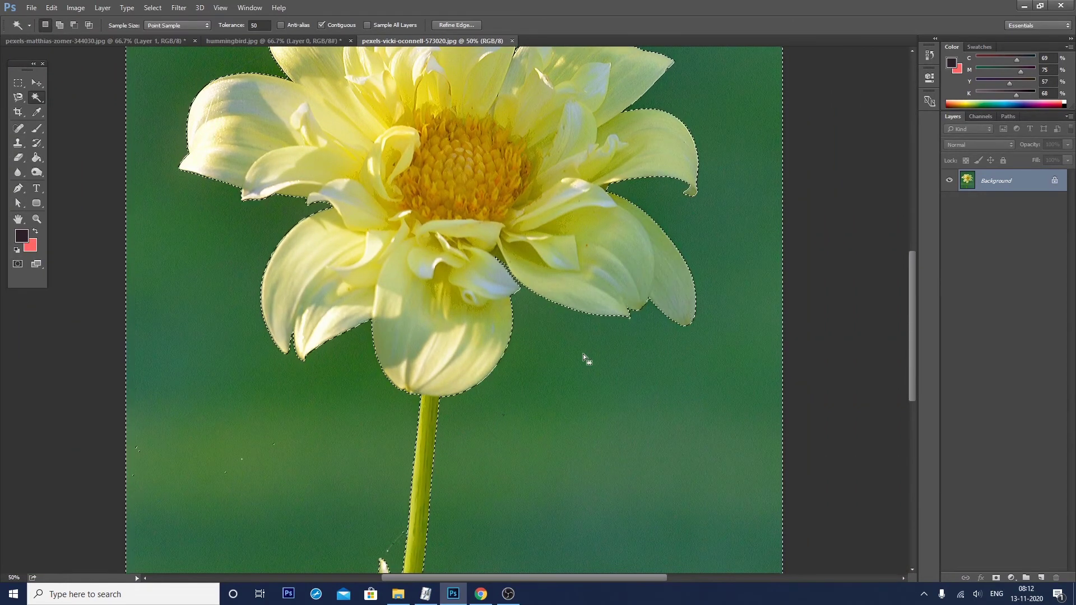
# - Deselect and reselect the green background once more, then check the result
pyautogui.hotkey('ctrl', 'd')
pyautogui.hotkey('ctrl', '-')
pyautogui.click(486, 84)
pyautogui.scroll(3, 486, 163)
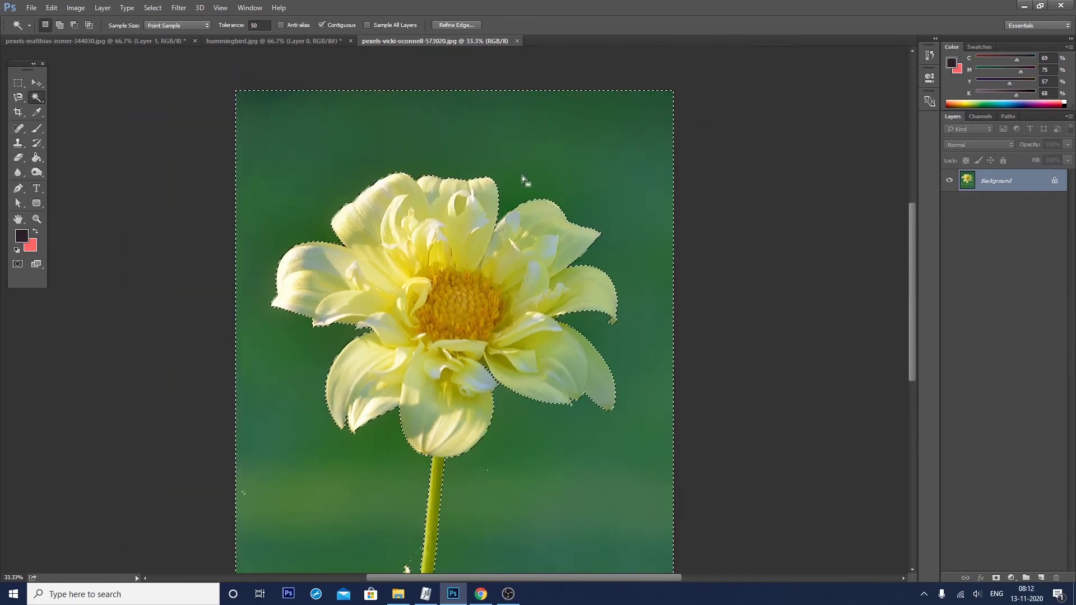
pyautogui.scroll(-3, 420, 410)
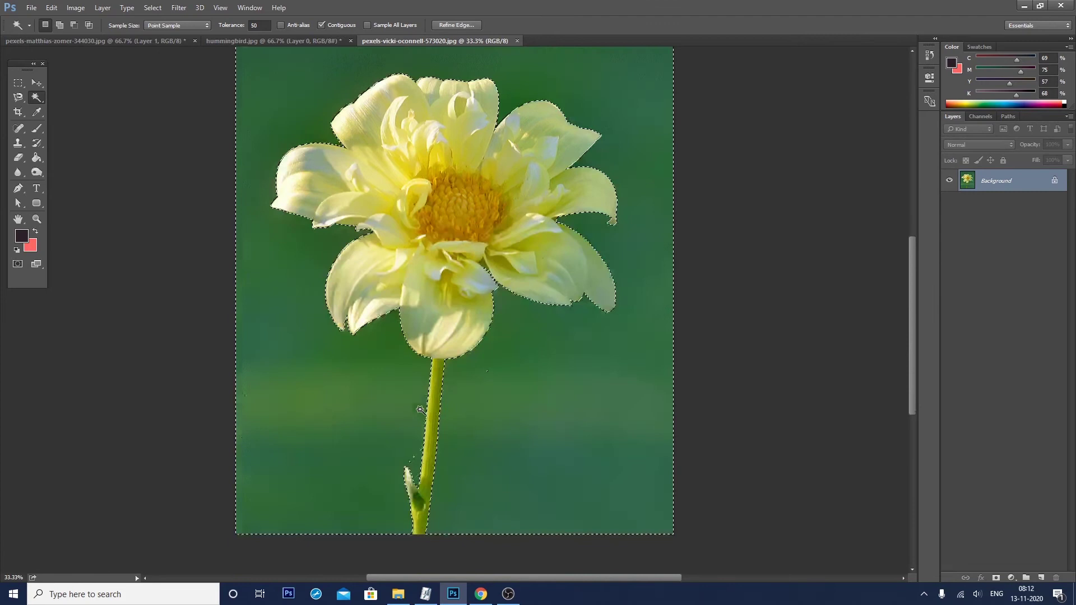
pyautogui.scroll(-2, 420, 410)
pyautogui.rightClick(423, 203)
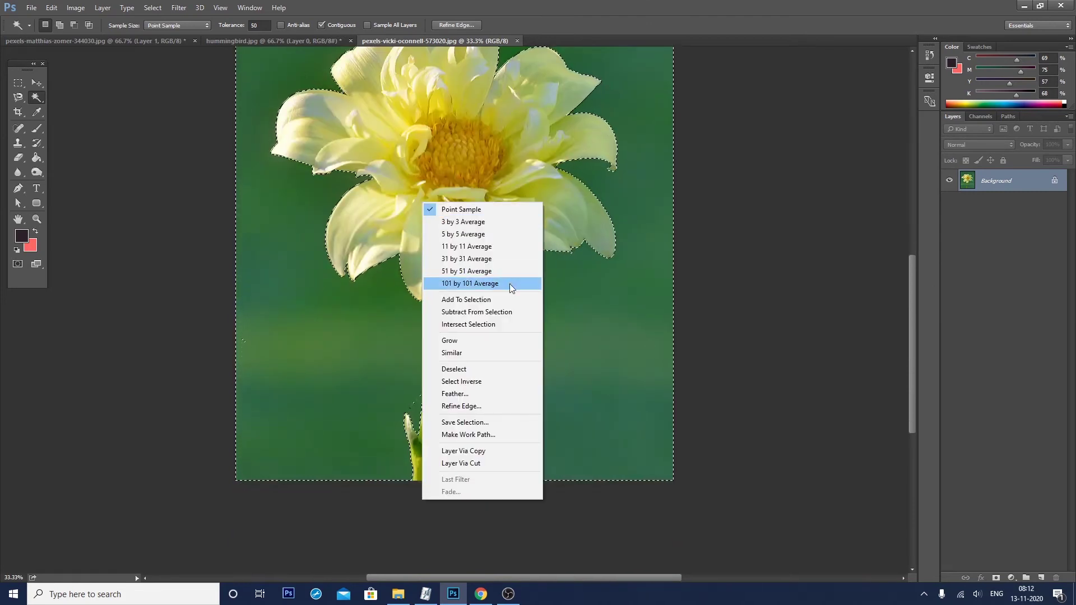
# - Invert the selection to the flower and copy it onto a new Layer 1
pyautogui.click(458, 382)
pyautogui.scroll(2, 448, 365)
pyautogui.rightClick(423, 268)
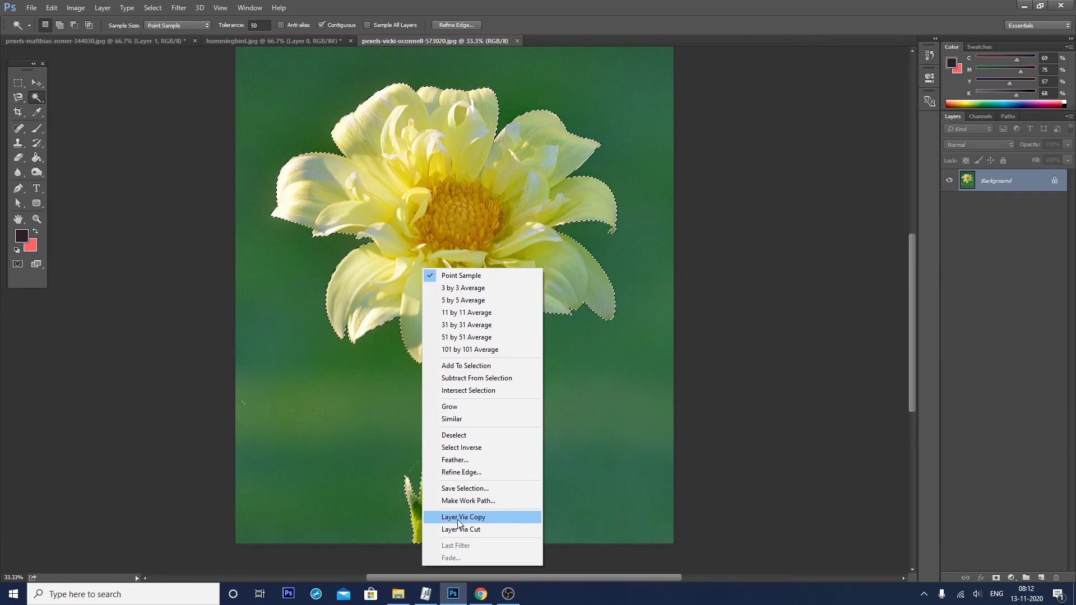
pyautogui.click(457, 519)
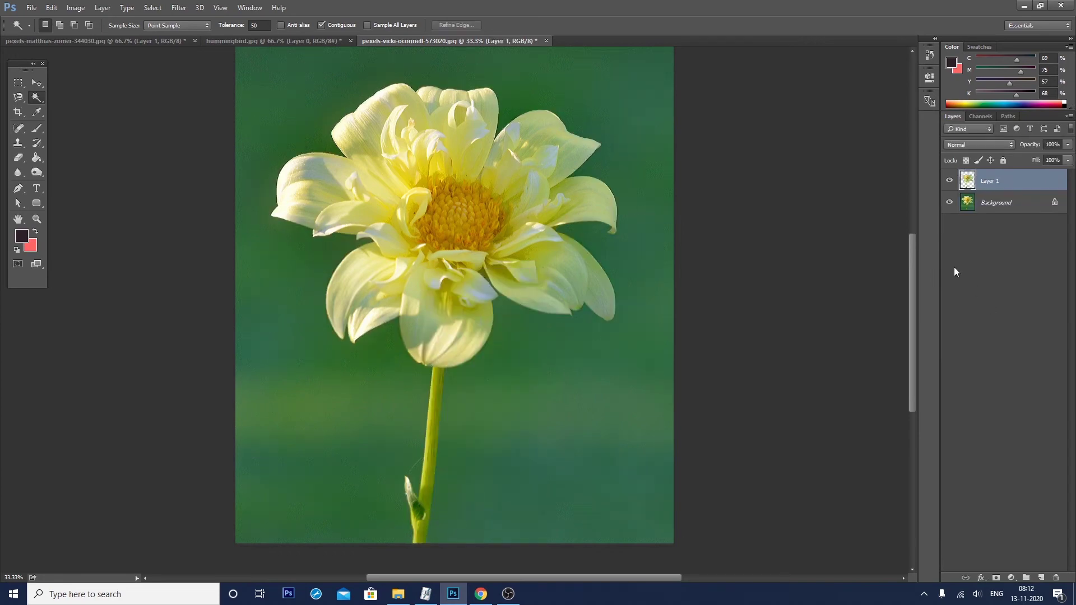
# - Hide the green Background layer, fit the image in view, and make Background active
pyautogui.click(948, 202)
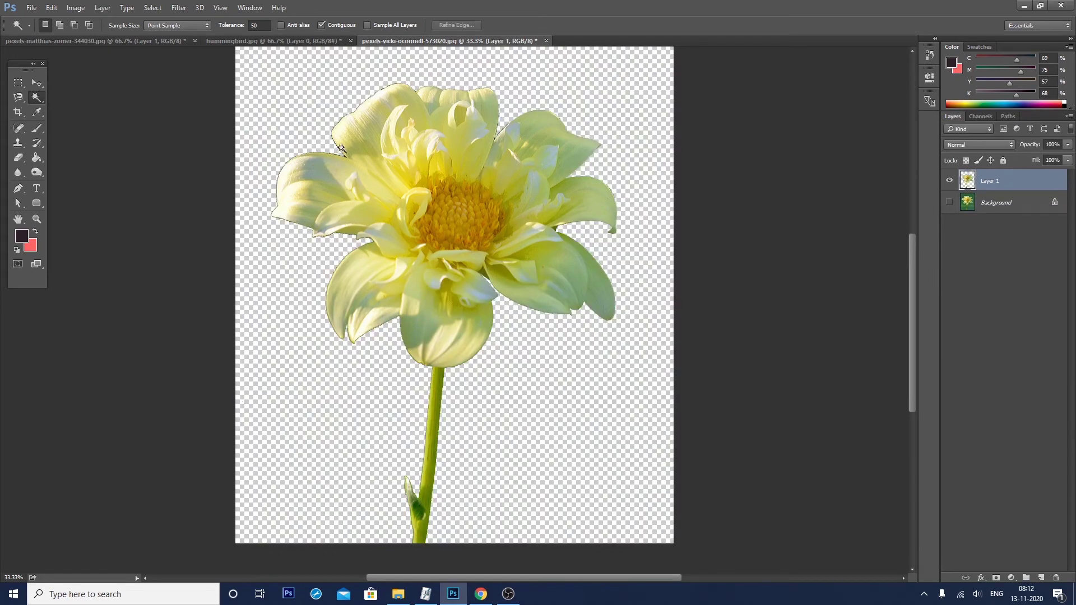
pyautogui.scroll(1, 334, 232)
pyautogui.scroll(-3, 408, 368)
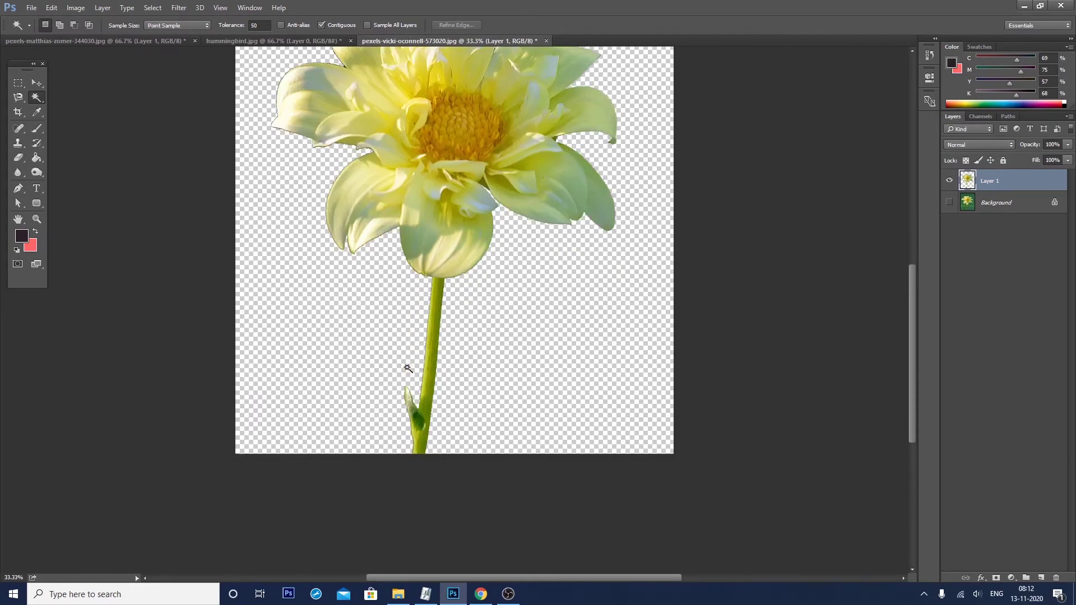
pyautogui.scroll(2, 407, 368)
pyautogui.scroll(3, 408, 368)
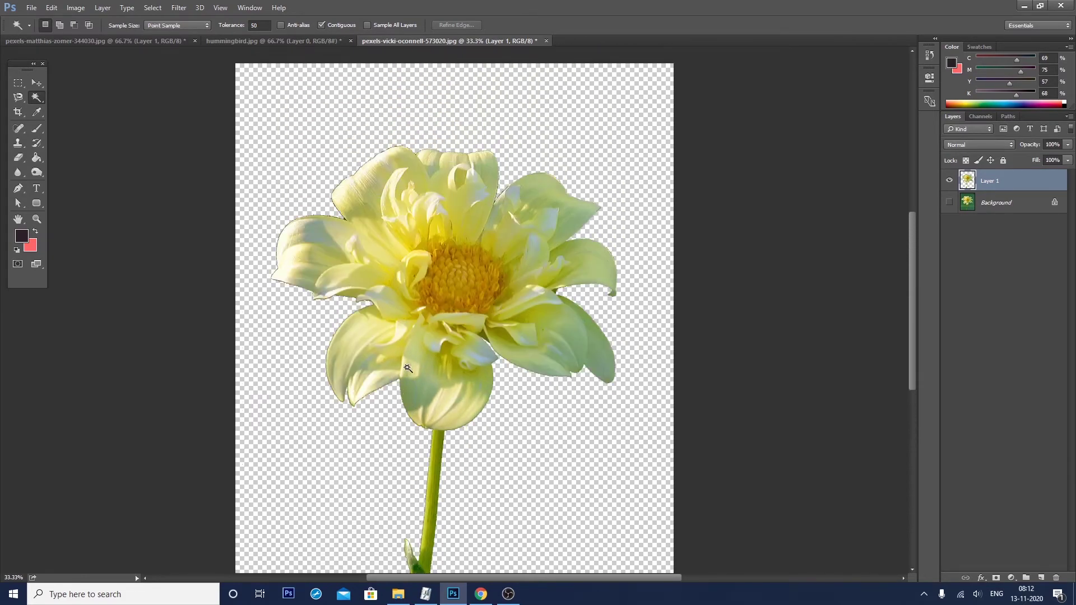
pyautogui.hotkey('ctrl', '-')
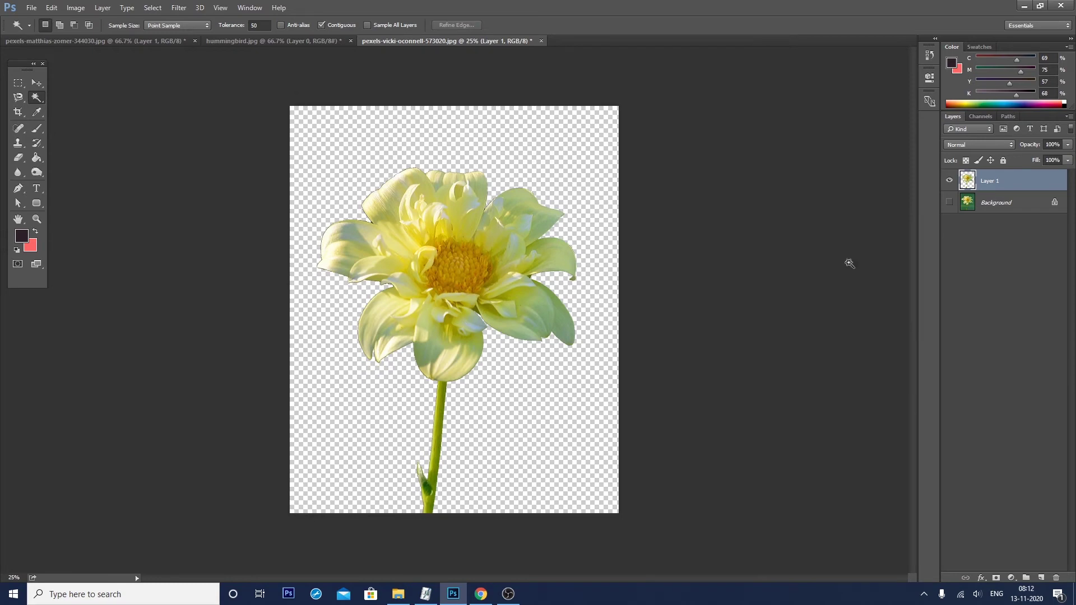
pyautogui.click(996, 214)
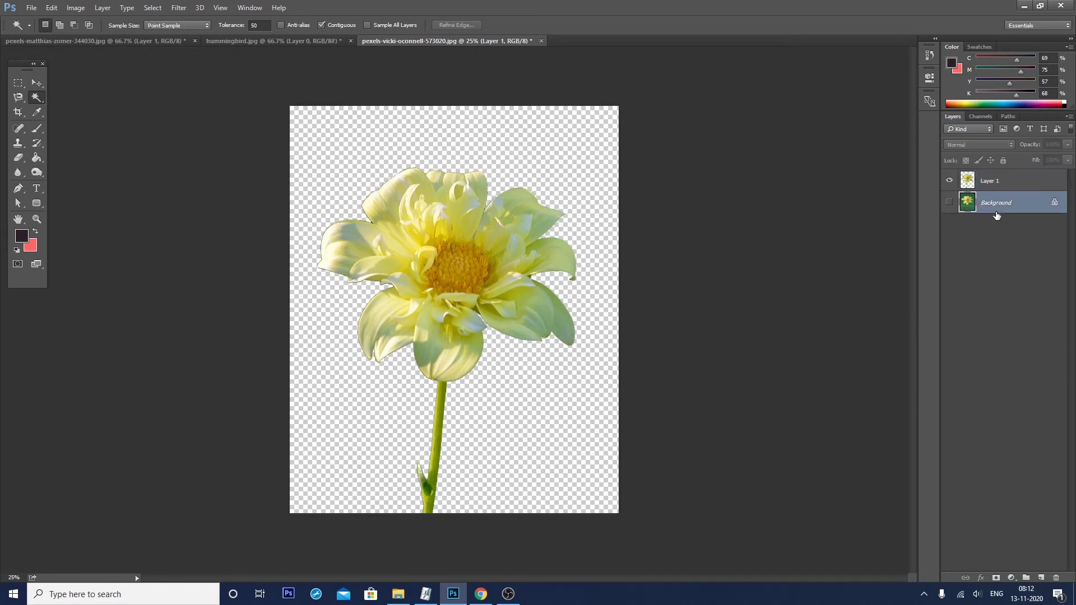
# - Create Layer 2 and fill the whole canvas with dark gold sampled from the flower centre
pyautogui.click(19, 83)
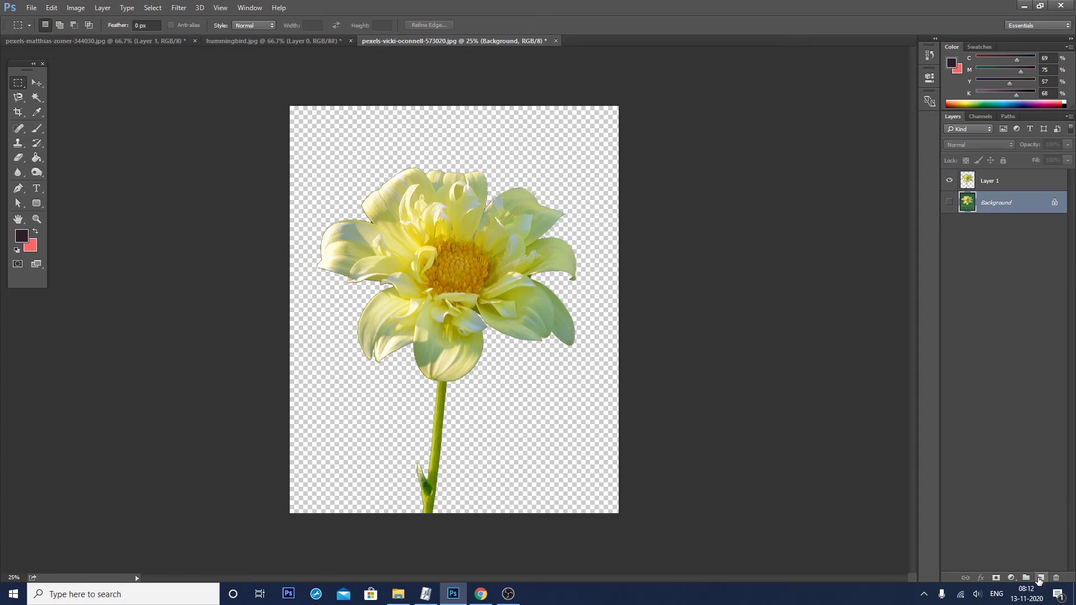
pyautogui.click(1038, 578)
pyautogui.moveTo(252, 78); pyautogui.dragTo(706, 529)
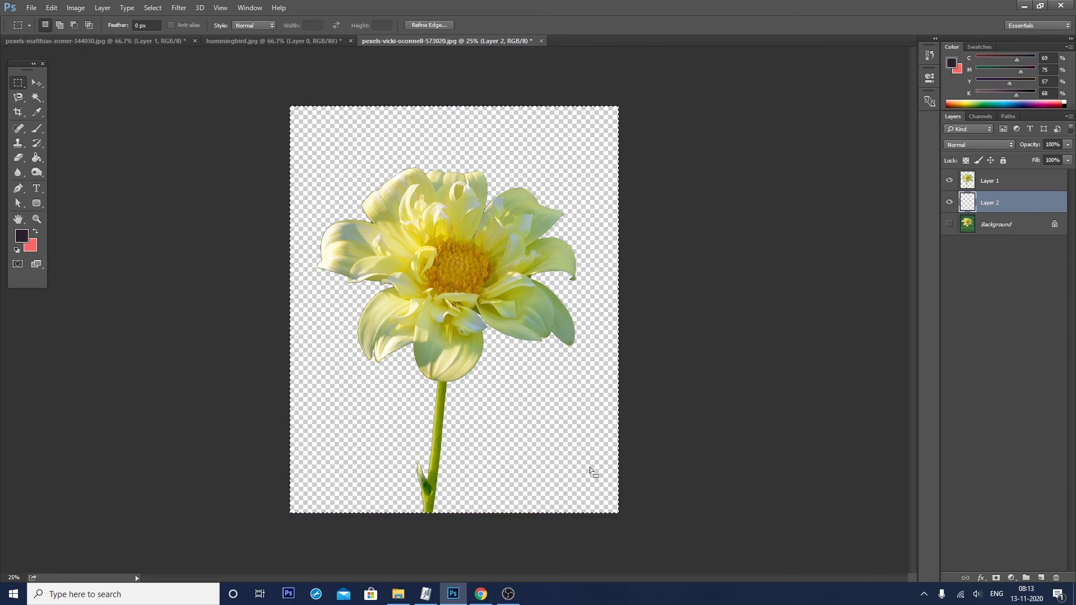
pyautogui.click(31, 248)
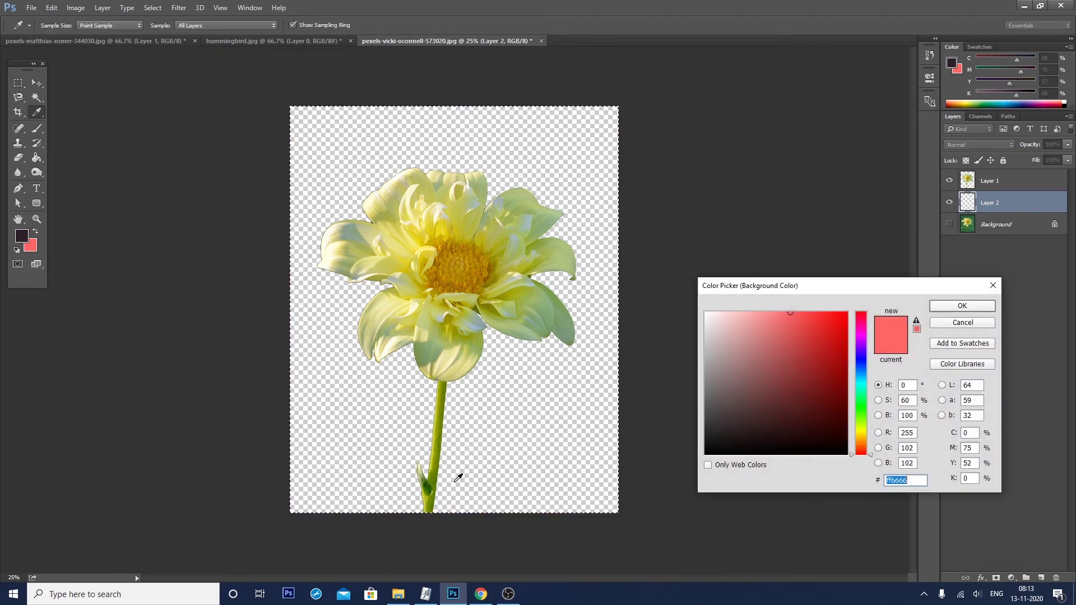
pyautogui.click(458, 284)
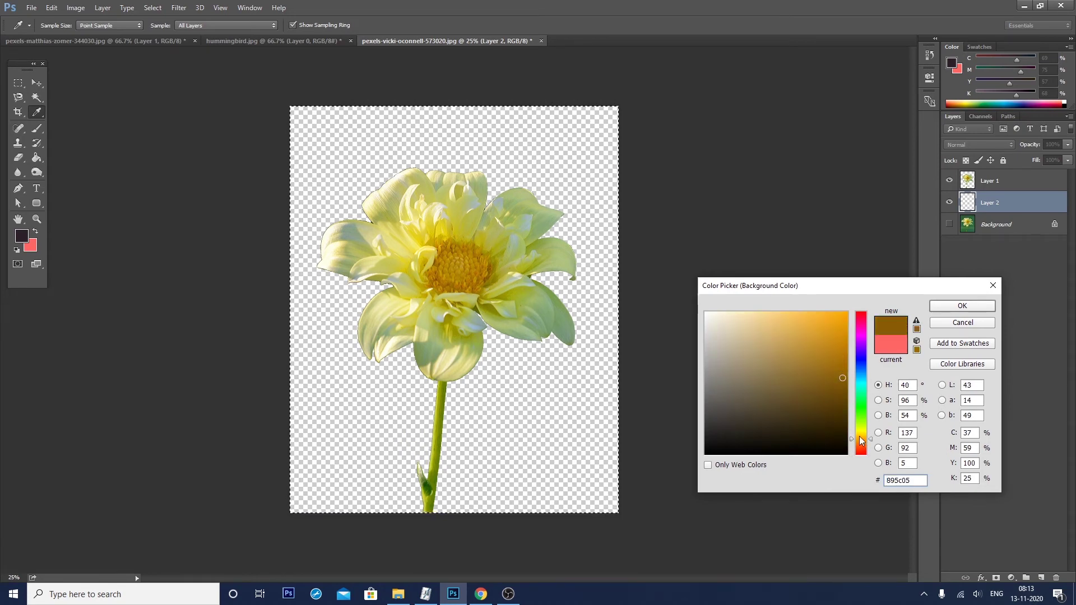
pyautogui.press('Return')
pyautogui.press('m')
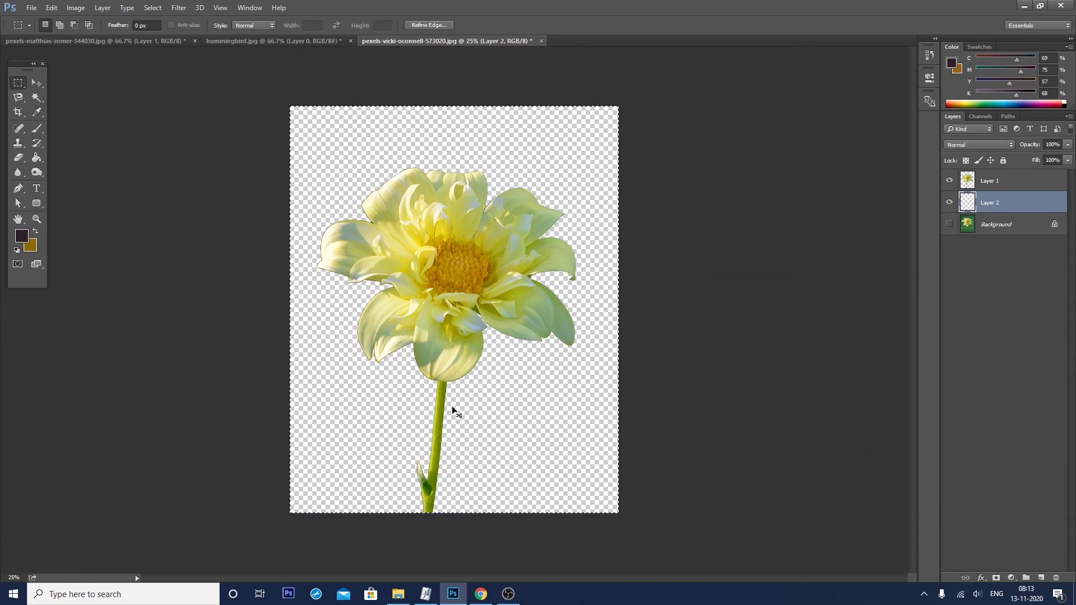
pyautogui.hotkey('ctrl', 'BackSpace')
pyautogui.hotkey('ctrl', 'd')
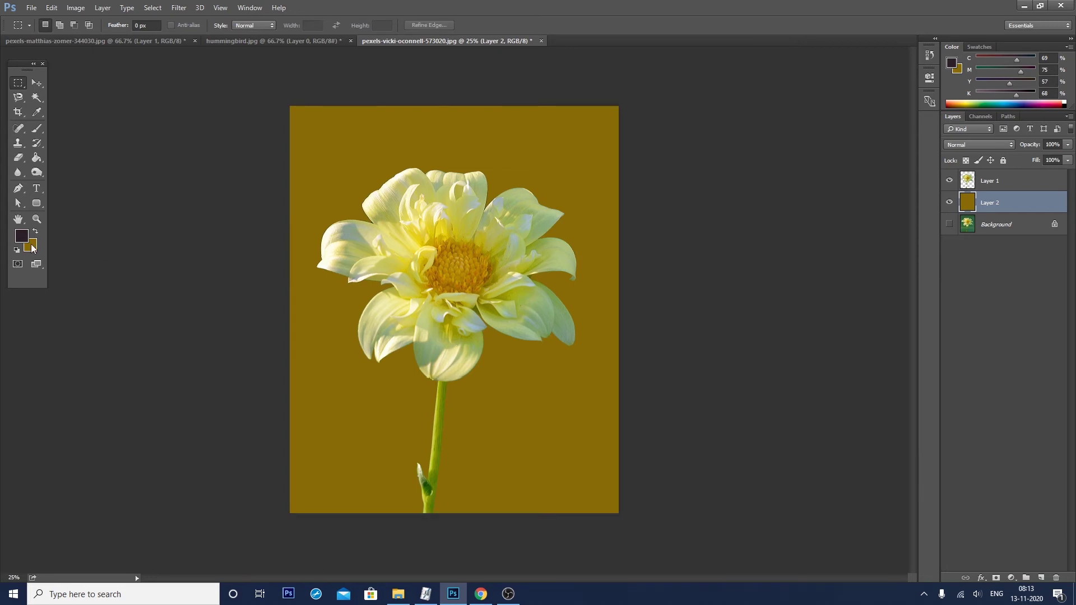
# - Refill Layer 2 with a brighter gold colour
pyautogui.click(31, 247)
pyautogui.click(841, 338)
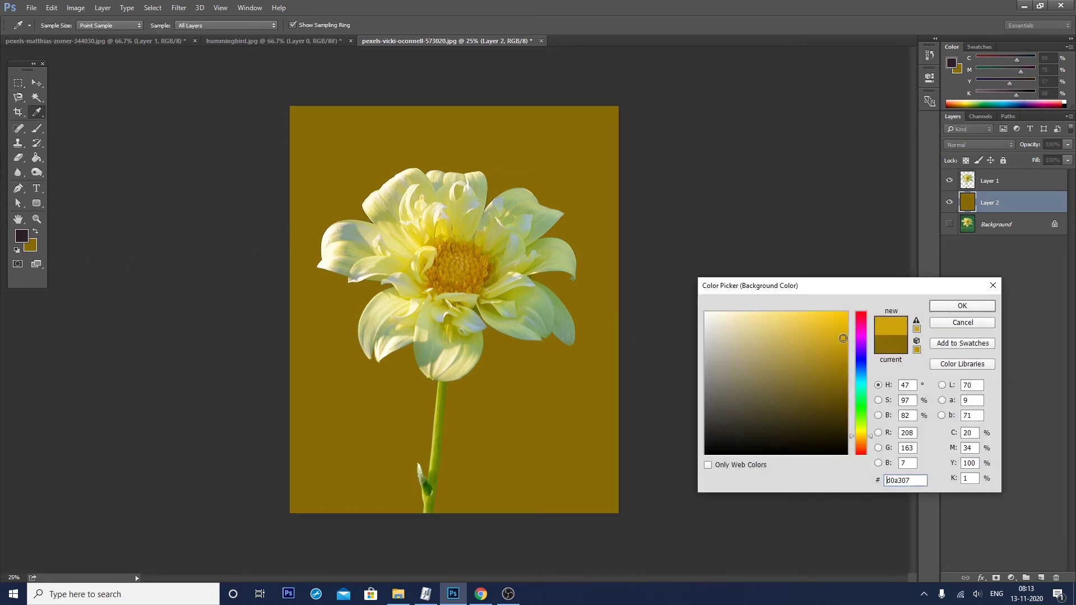
pyautogui.press('Return')
pyautogui.press('m')
pyautogui.hotkey('ctrl', 'BackSpace')
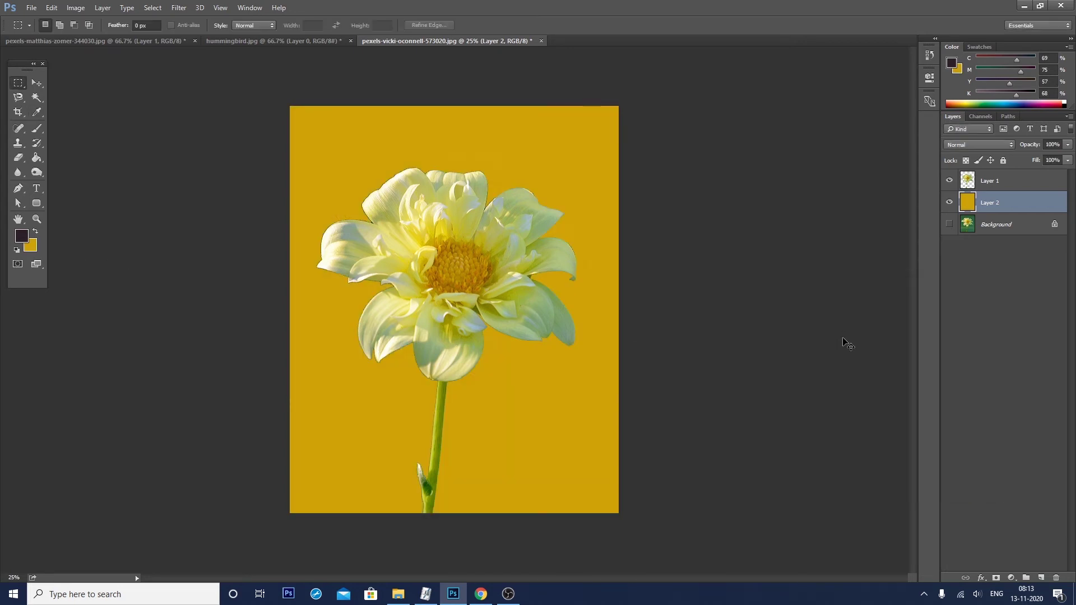
# - Refill Layer 2 with dark green sampled from the flower stem and zoom out
pyautogui.click(31, 246)
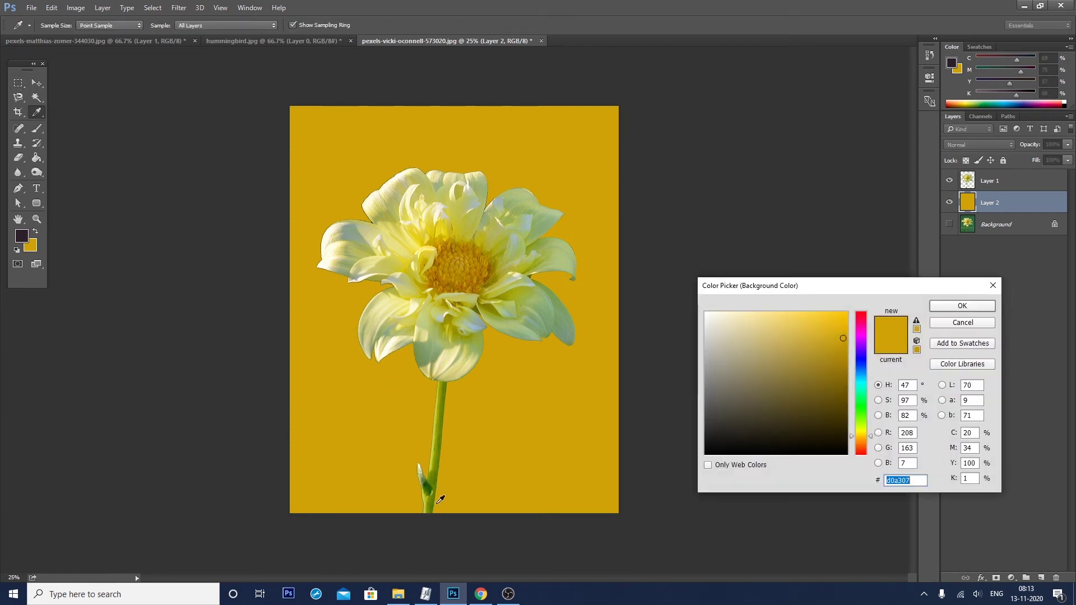
pyautogui.click(430, 486)
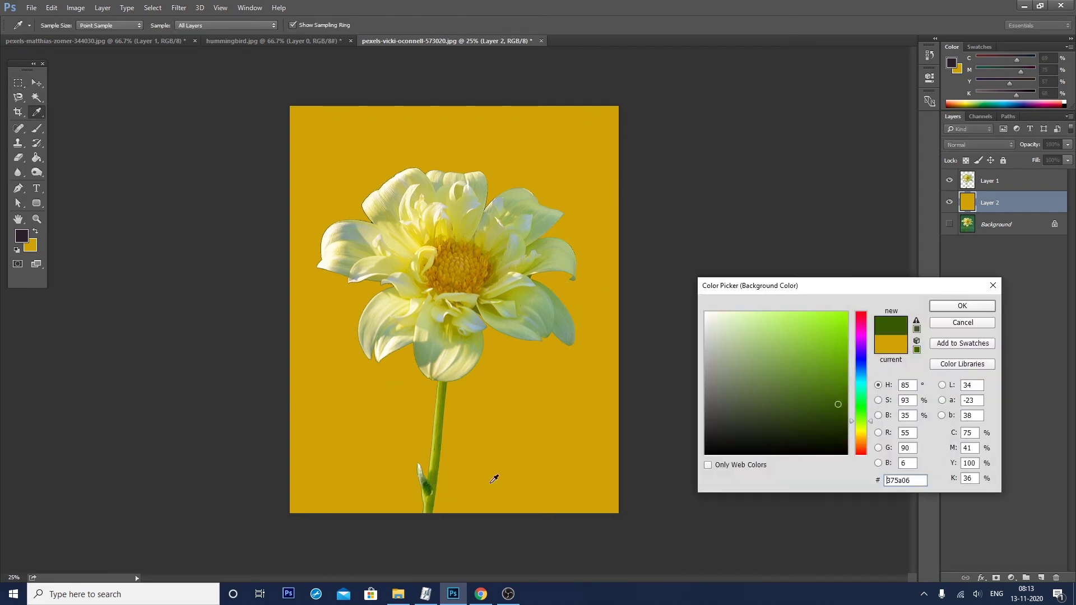
pyautogui.press('Return')
pyautogui.press('m')
pyautogui.hotkey('ctrl', 'BackSpace')
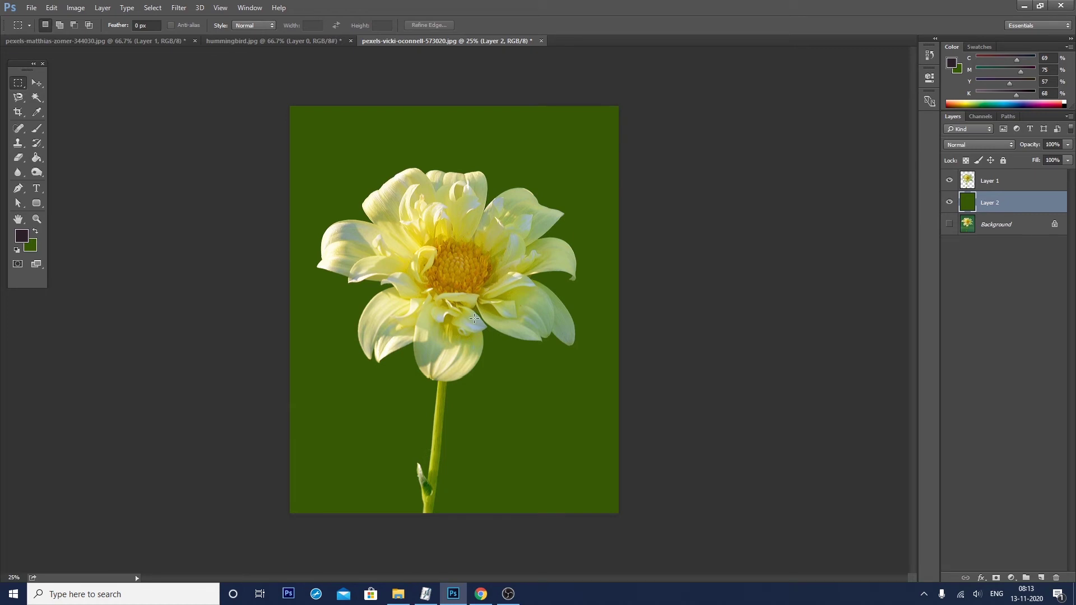
pyautogui.hotkey('ctrl', '-')
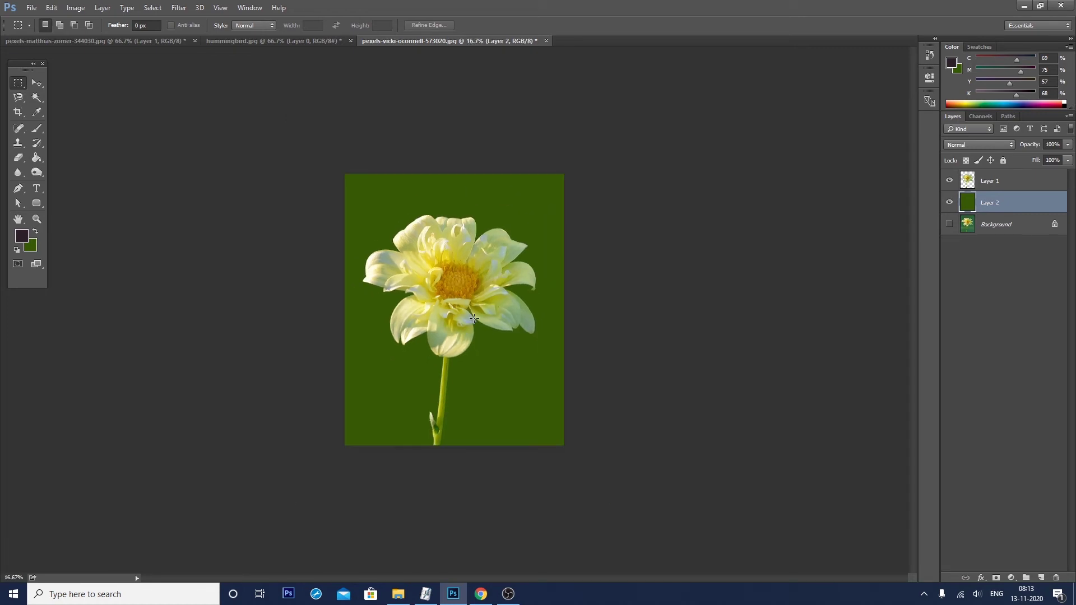
# - Undo the fill layers back to the original photo, clear the selection, and choose the Magic Wand
pyautogui.hotkey('ctrl', 'alt', 'z')
pyautogui.hotkey('ctrl', 'alt', 'z')
pyautogui.hotkey('ctrl', 'alt', 'z')
pyautogui.hotkey('ctrl', 'alt', 'z')
pyautogui.hotkey('ctrl', 'd')
pyautogui.hotkey('ctrl', '1')
pyautogui.hotkey('ctrl', '-')
pyautogui.moveTo(37, 98); pyautogui.dragTo(81, 116)
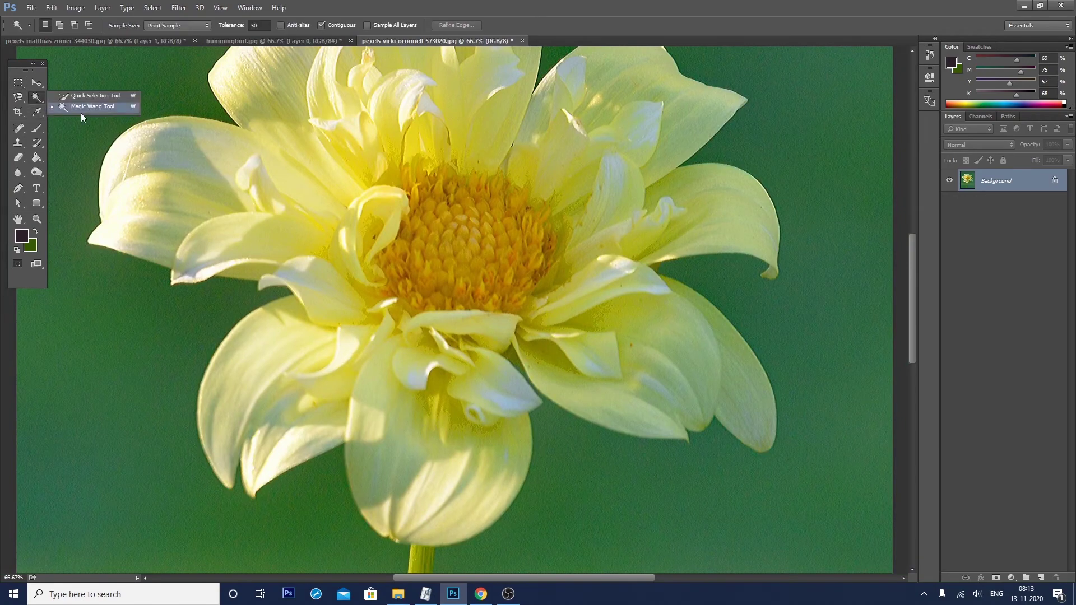
pyautogui.click(81, 108)
pyautogui.scroll(1, 168, 73)
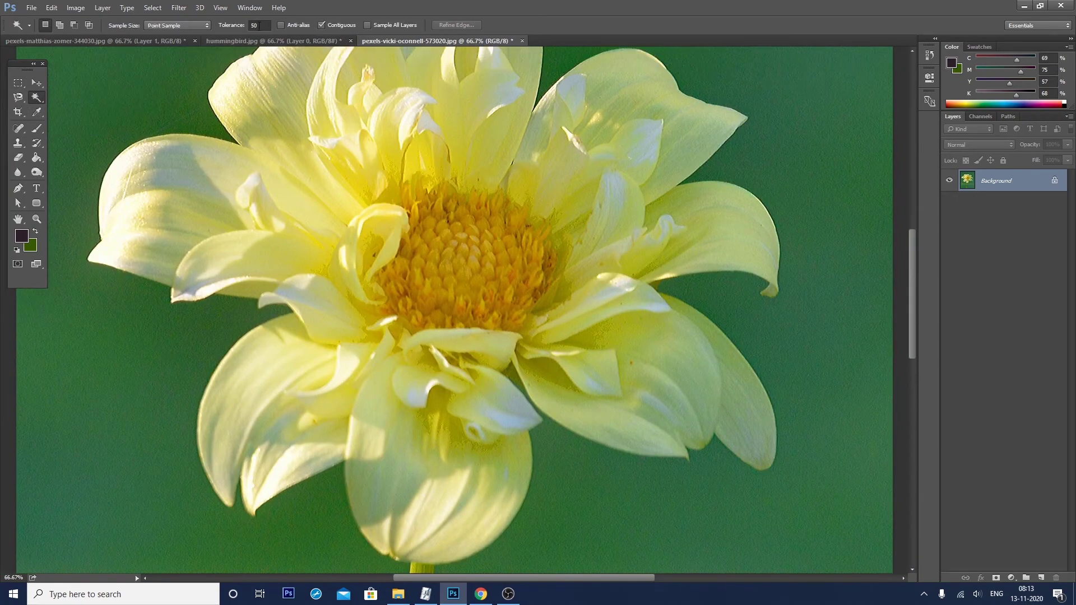
pyautogui.hotkey('ctrl', '-')
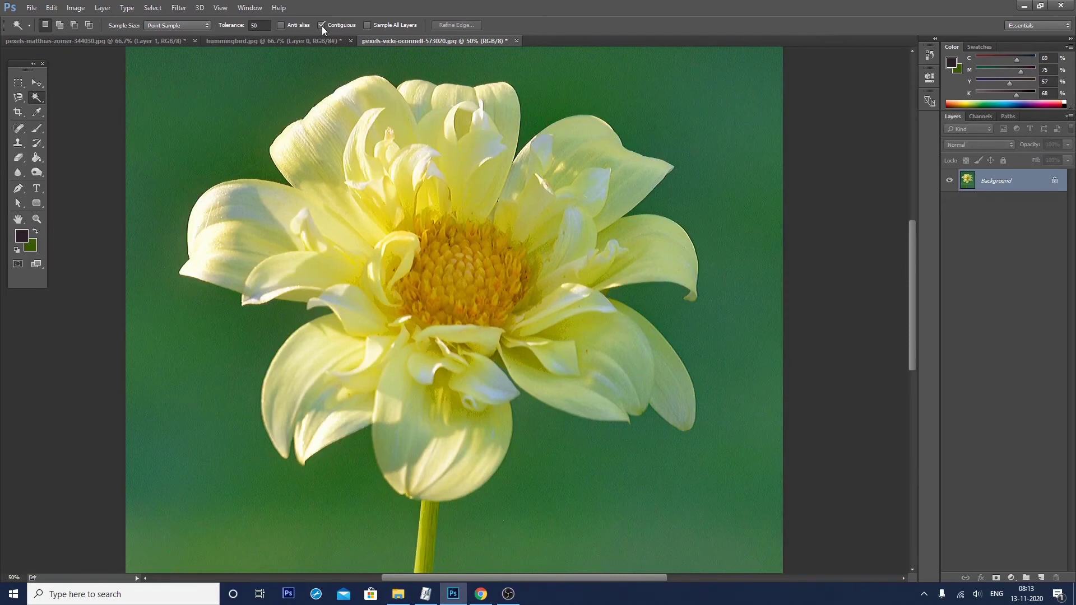
pyautogui.scroll(1, 263, 179)
pyautogui.scroll(3, 261, 176)
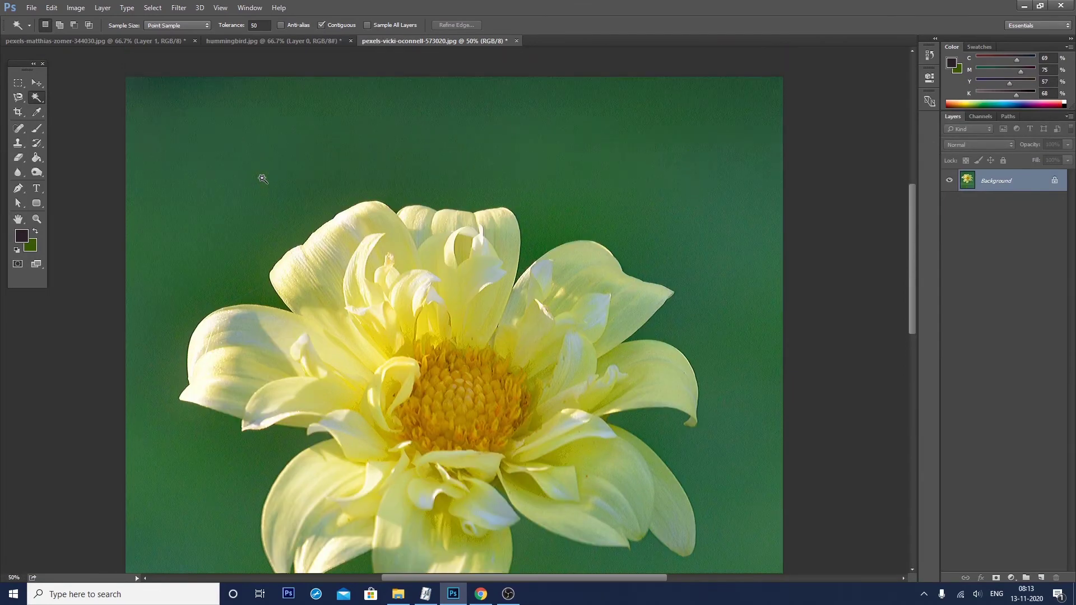
pyautogui.scroll(1, 247, 168)
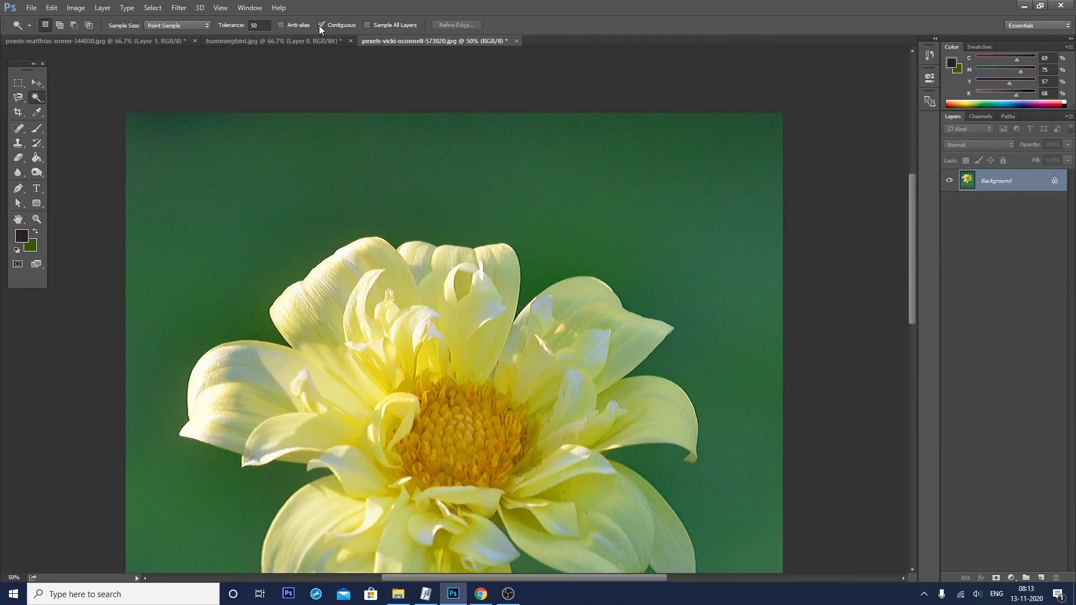
# - Lower Magic Wand tolerance to 10 and test it on the green background
pyautogui.click(177, 164)
pyautogui.click(259, 25)
pyautogui.write('10')
pyautogui.press('Return')
pyautogui.click(159, 157)
pyautogui.hotkey('ctrl', '+')
pyautogui.hotkey('ctrl', '+')
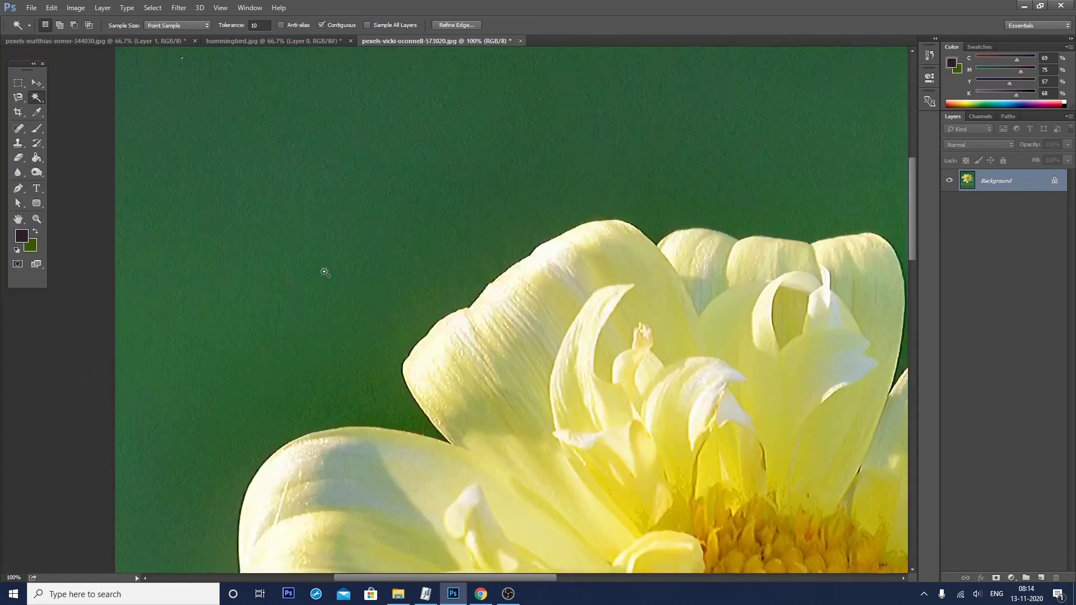
pyautogui.scroll(3, 324, 273)
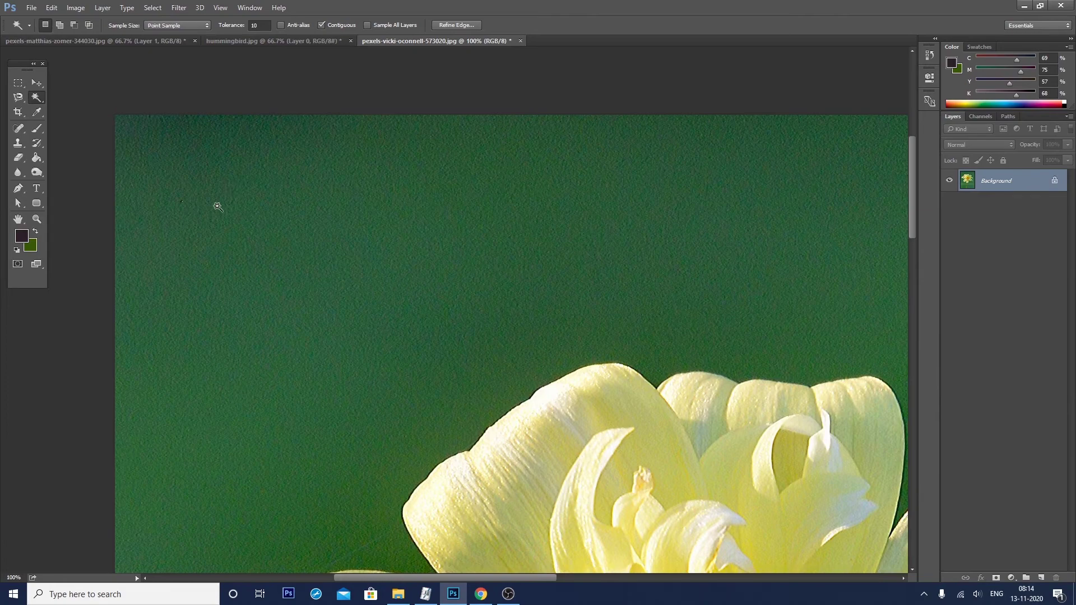
# - Turn Contiguous off, zoom out to 33.3%, and clear the selection
pyautogui.click(321, 25)
pyautogui.hotkey('ctrl', '-')
pyautogui.hotkey('ctrl', '-')
pyautogui.hotkey('ctrl', '-')
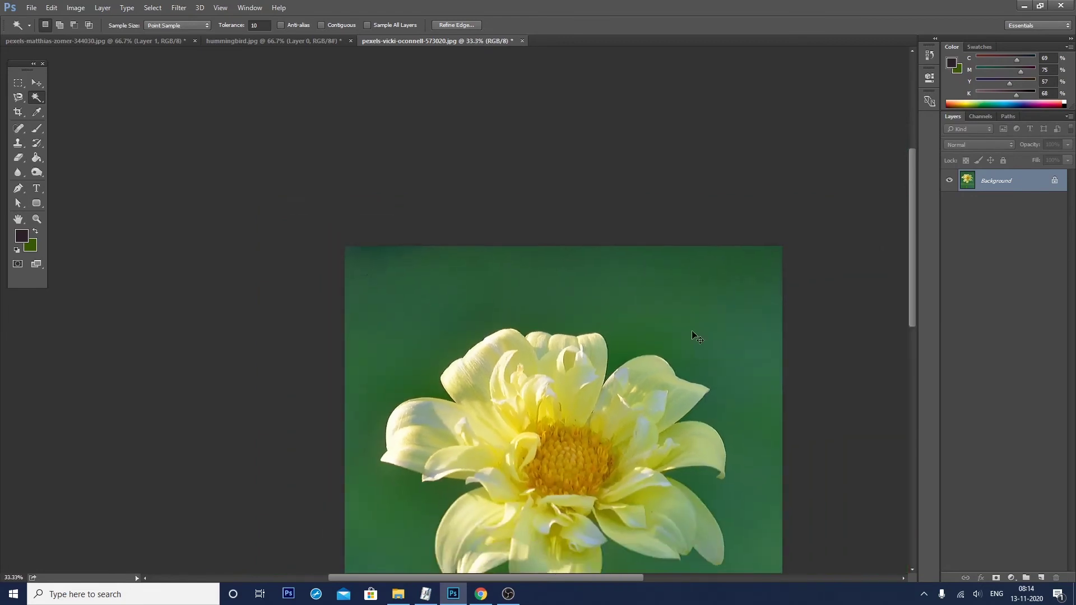
pyautogui.hotkey('ctrl', '-')
pyautogui.hotkey('ctrl', 'd')
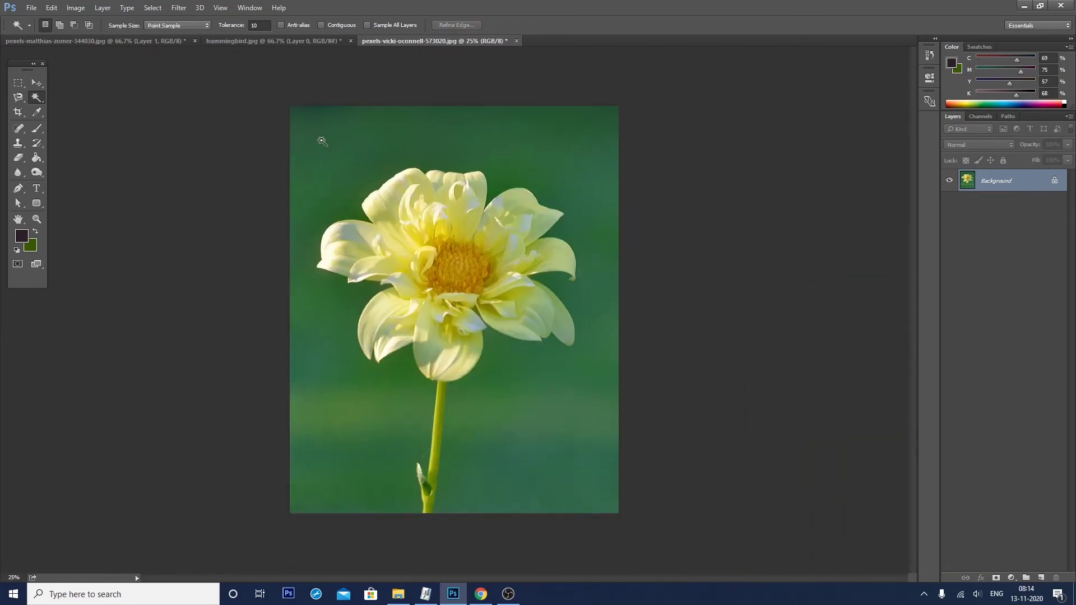
# - Click the green background with Contiguous off, then zoom in and out to inspect the scattered selection
pyautogui.click(321, 140)
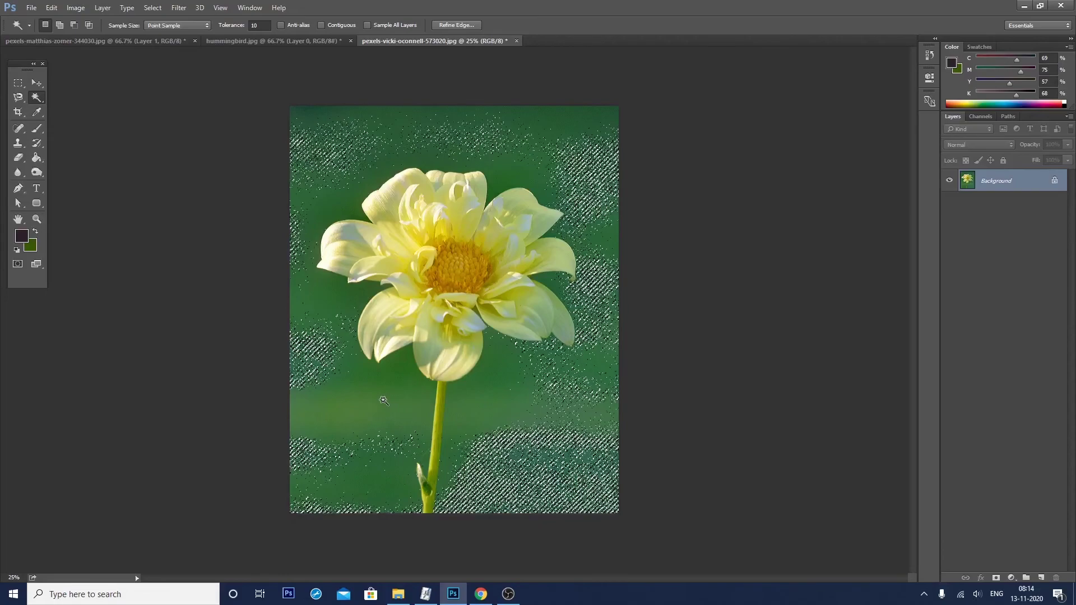
pyautogui.hotkey('ctrl', 'alt', '0')
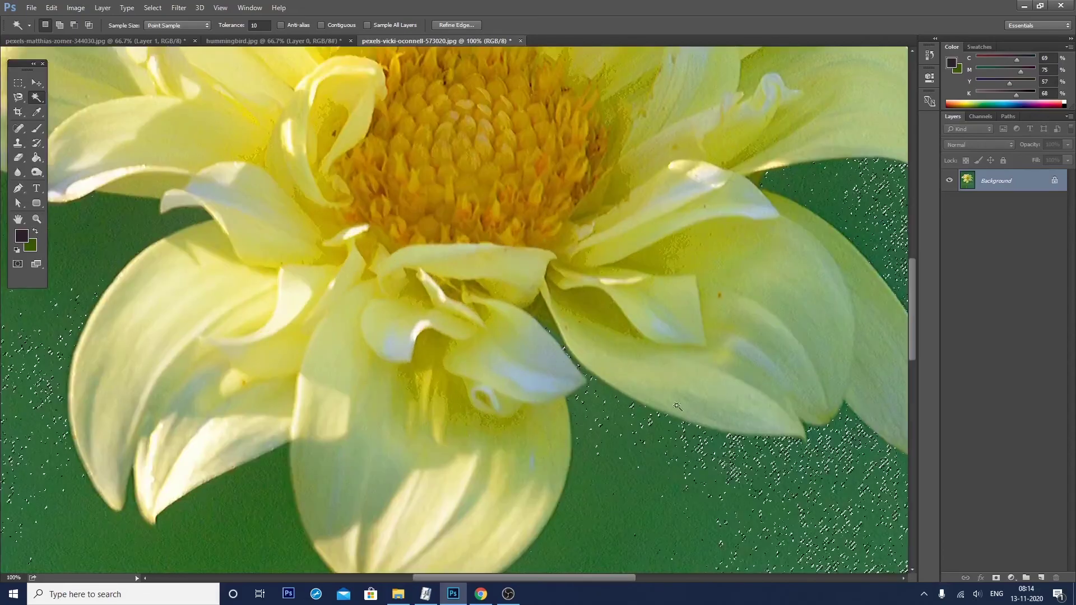
pyautogui.hotkey('ctrl', '-')
pyautogui.hotkey('ctrl', '-')
pyautogui.hotkey('ctrl', '-')
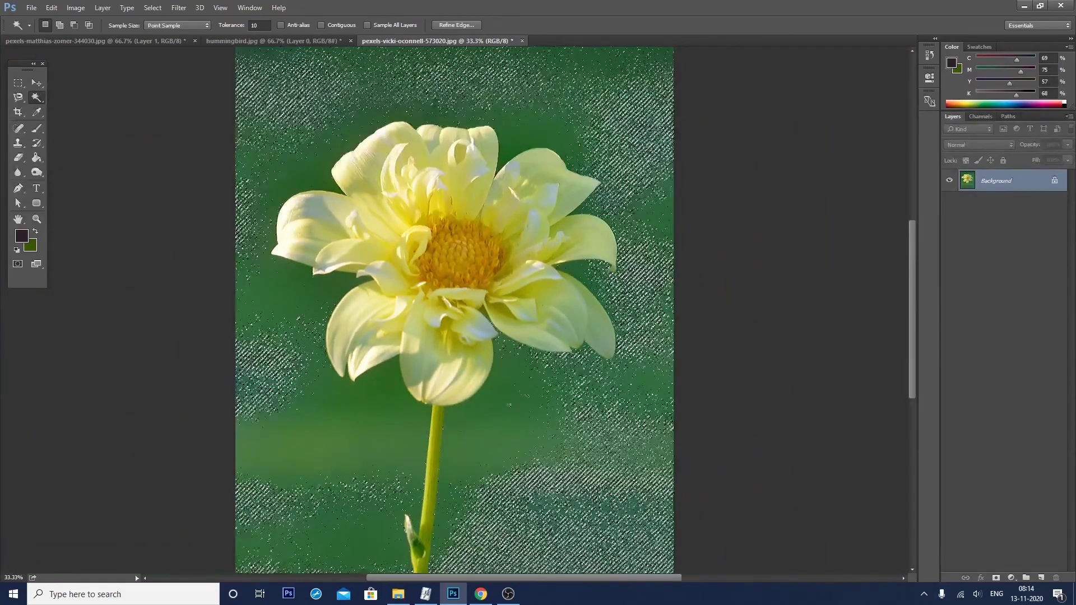
pyautogui.moveTo(913, 262)
pyautogui.mouseDown()
pyautogui.moveTo(913, 235)
pyautogui.moveTo(905, 375)
pyautogui.moveTo(893, 170)
pyautogui.mouseUp()
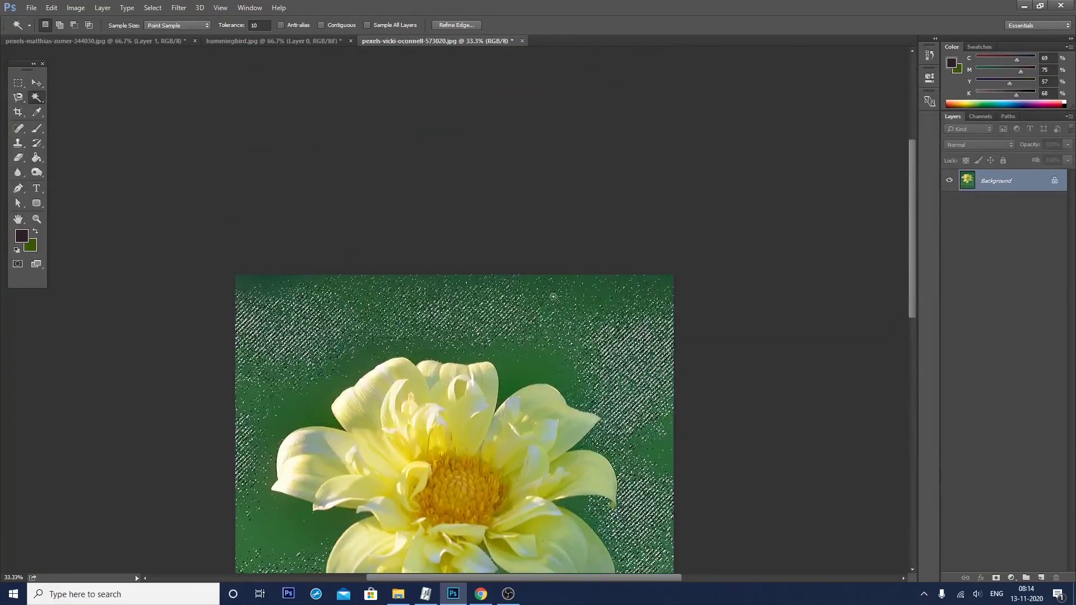
pyautogui.scroll(-1, 507, 325)
# - Add an empty Layer 1 above Layer 0, then drag and clear a full-canvas rectangular marquee
pyautogui.hotkey('ctrl', 'd')
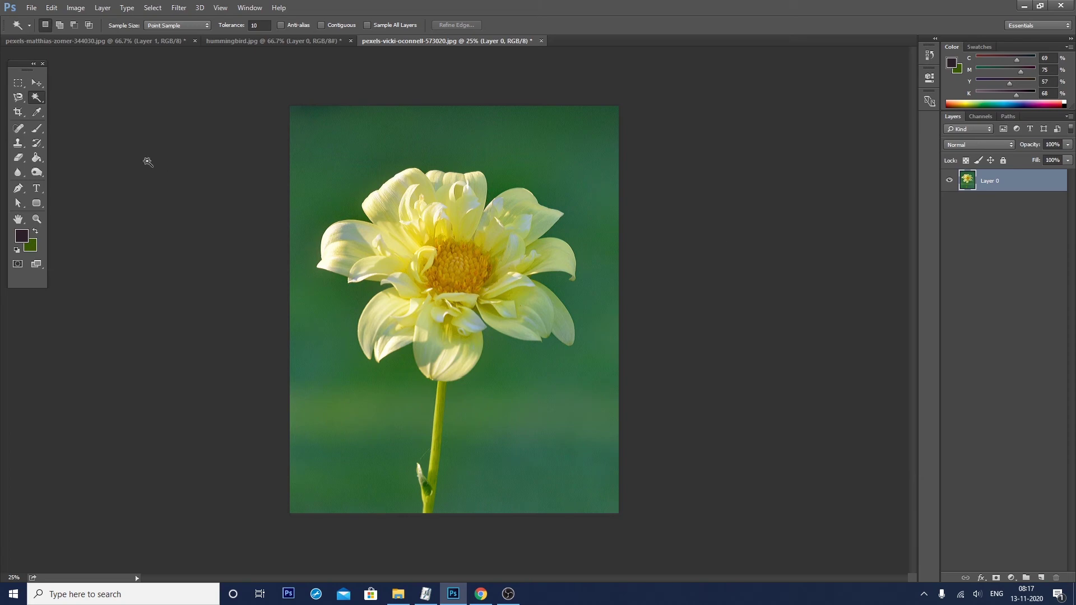
pyautogui.click(18, 83)
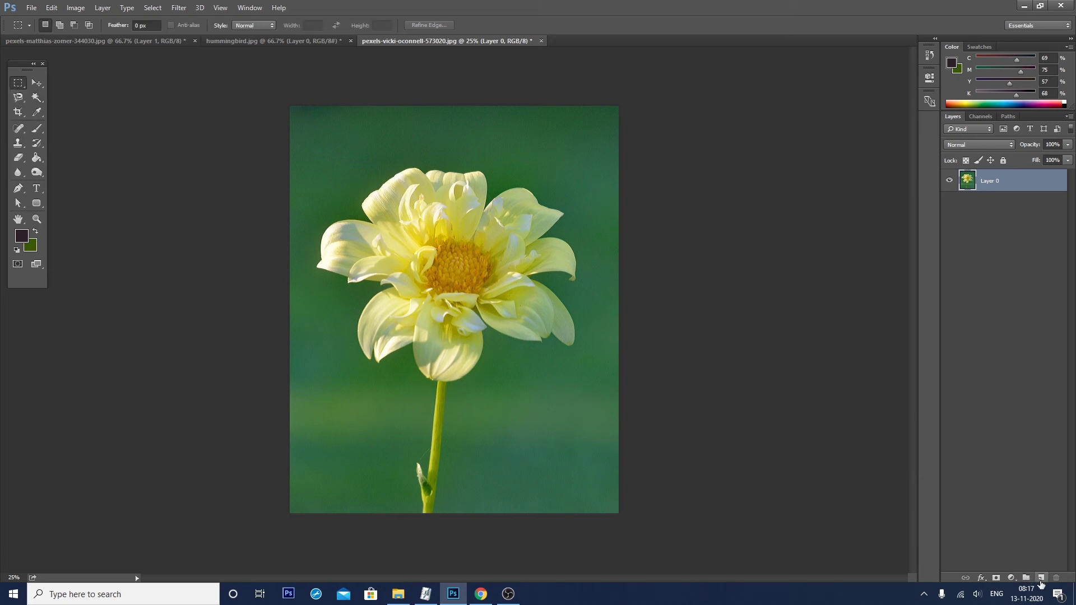
pyautogui.click(1039, 583)
pyautogui.moveTo(263, 93)
pyautogui.mouseDown()
pyautogui.moveTo(359, 210)
pyautogui.moveTo(711, 506)
pyautogui.mouseUp()
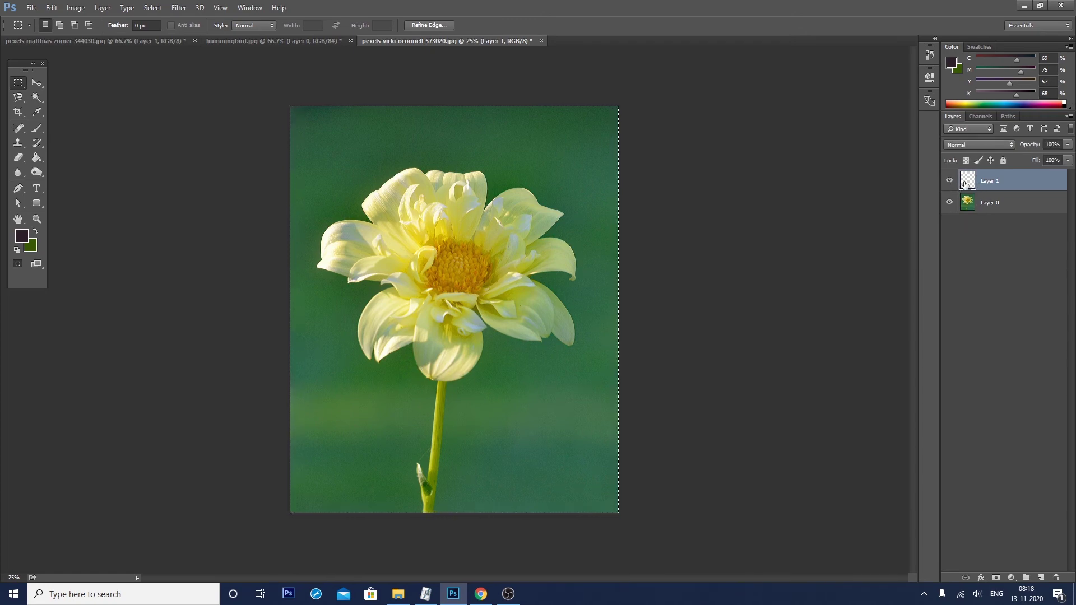
pyautogui.hotkey('ctrl', 'd')
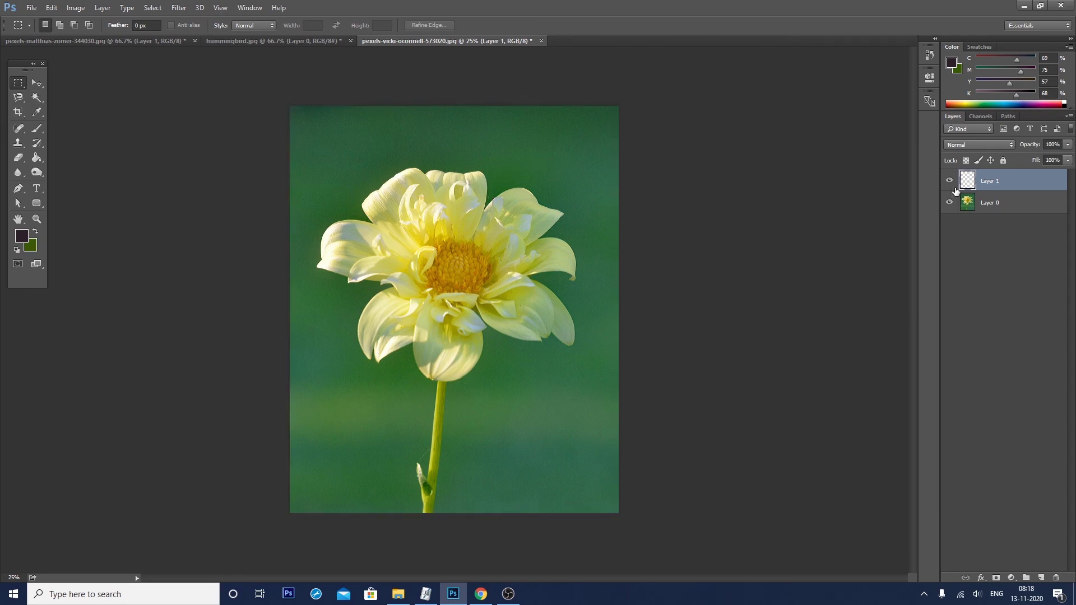
# - Enable Sample All Layers and test a Magic Wand selection of the green background, then clear it
pyautogui.click(36, 98)
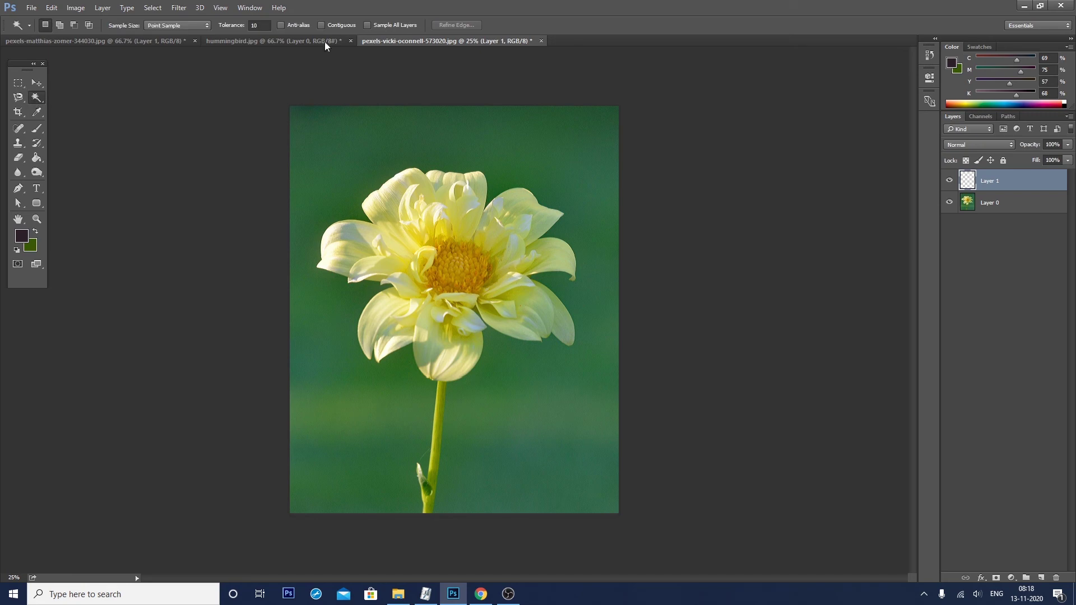
pyautogui.click(309, 130)
pyautogui.hotkey('ctrl', 'd')
pyautogui.click(384, 149)
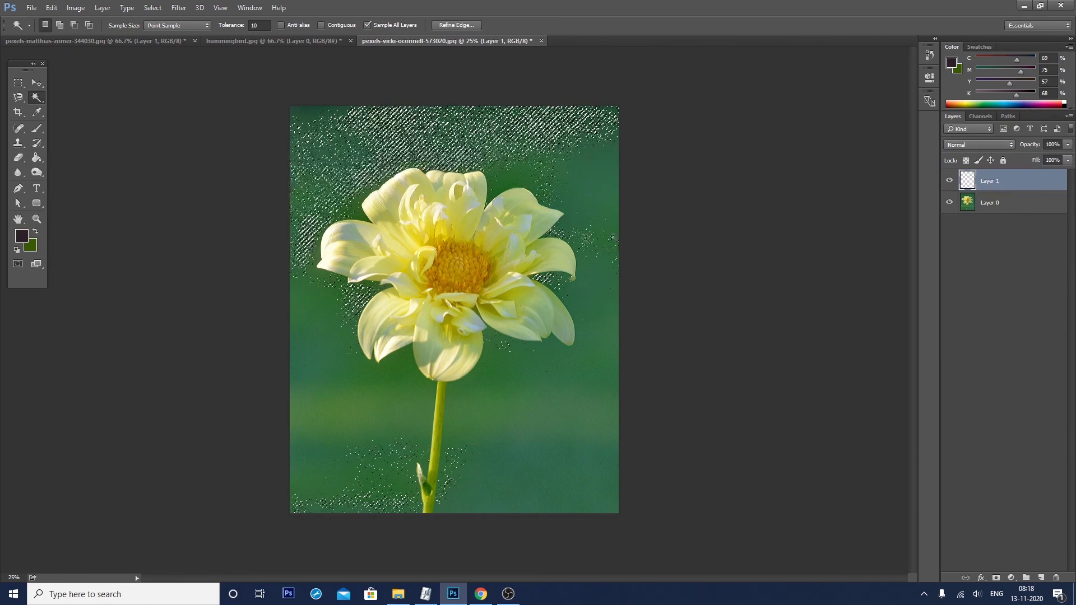
pyautogui.hotkey('ctrl', 'd')
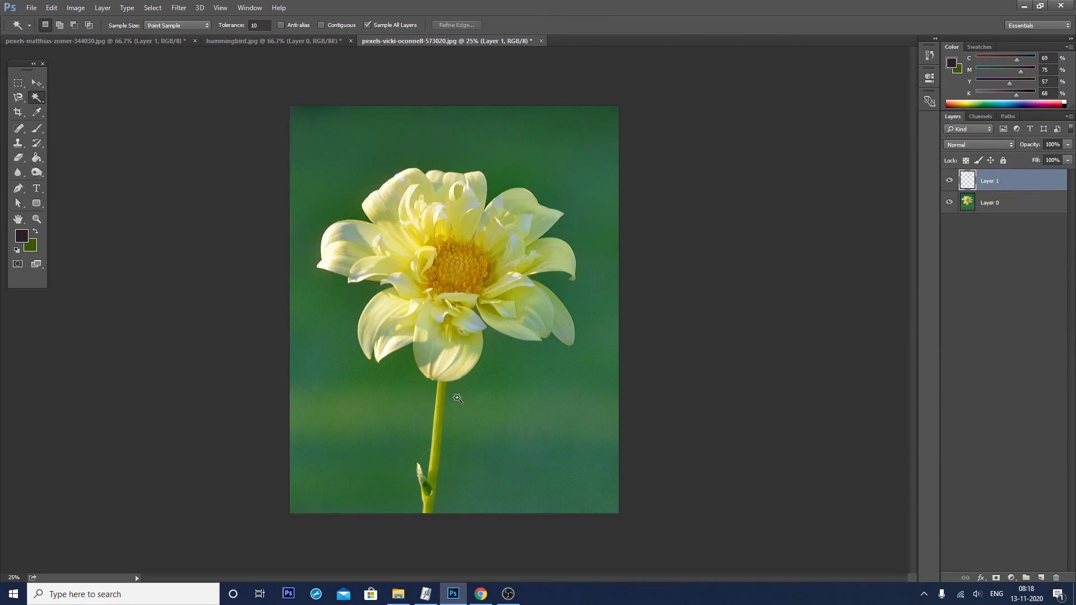
pyautogui.rightClick(36, 98)
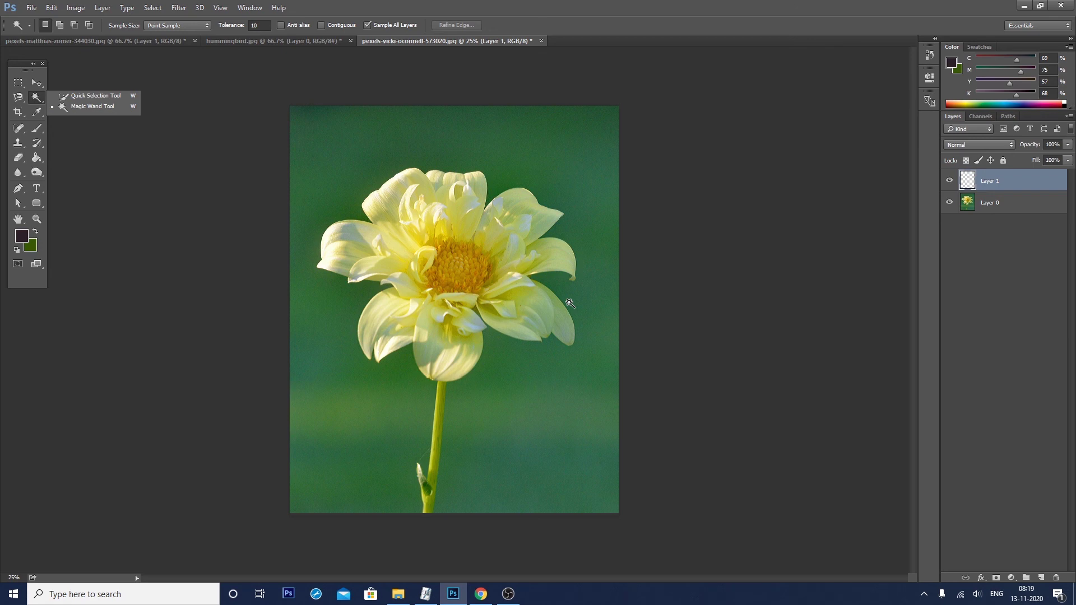
# - Zoom out and back in to 25%, then switch to OBS to end the recording
pyautogui.hotkey('ctrl', '-')
pyautogui.hotkey('ctrl', '+')
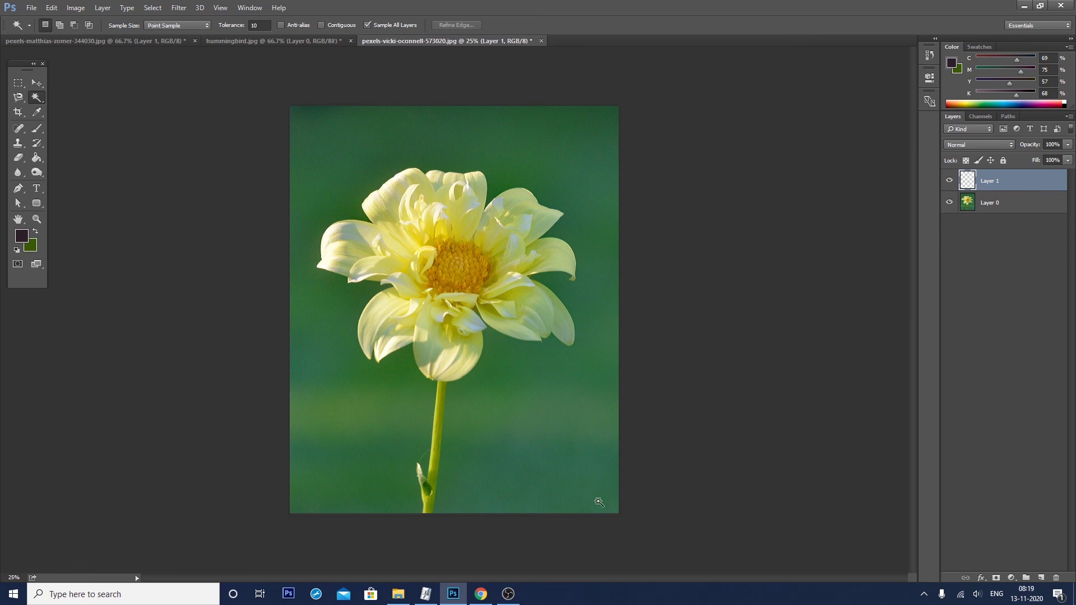
pyautogui.click(508, 594)
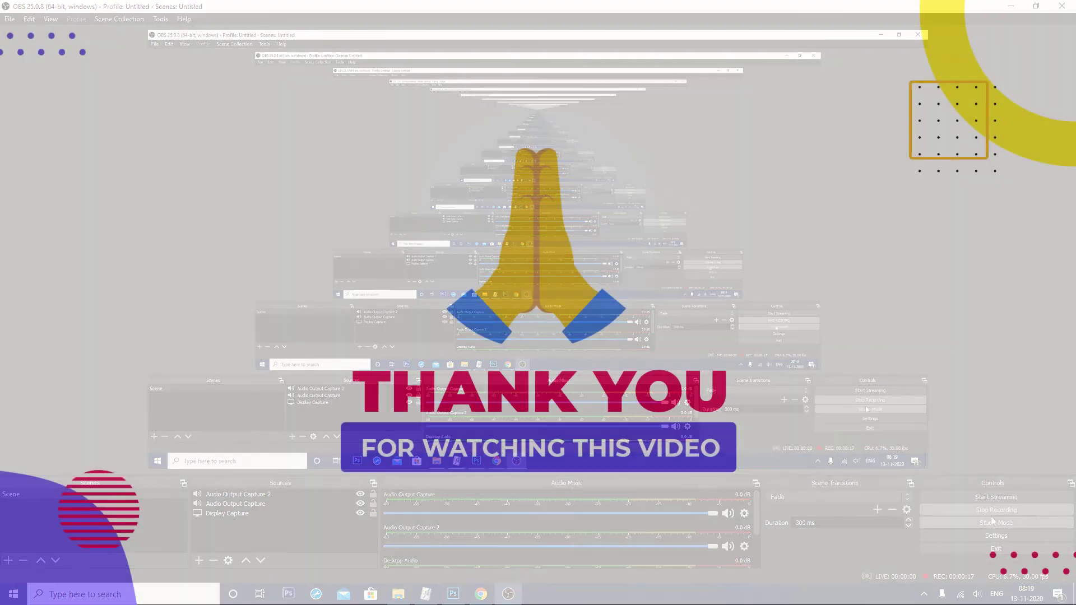